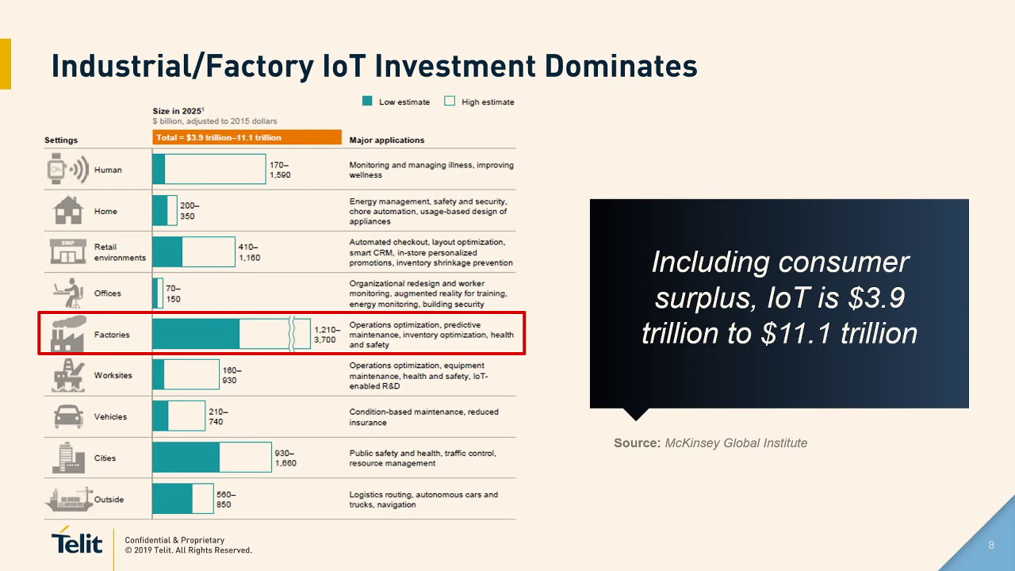
Advance the slideshow to slide 9, "Top Applications", showing Factory IoT at $1.2–3.7 trillion
key(Right)
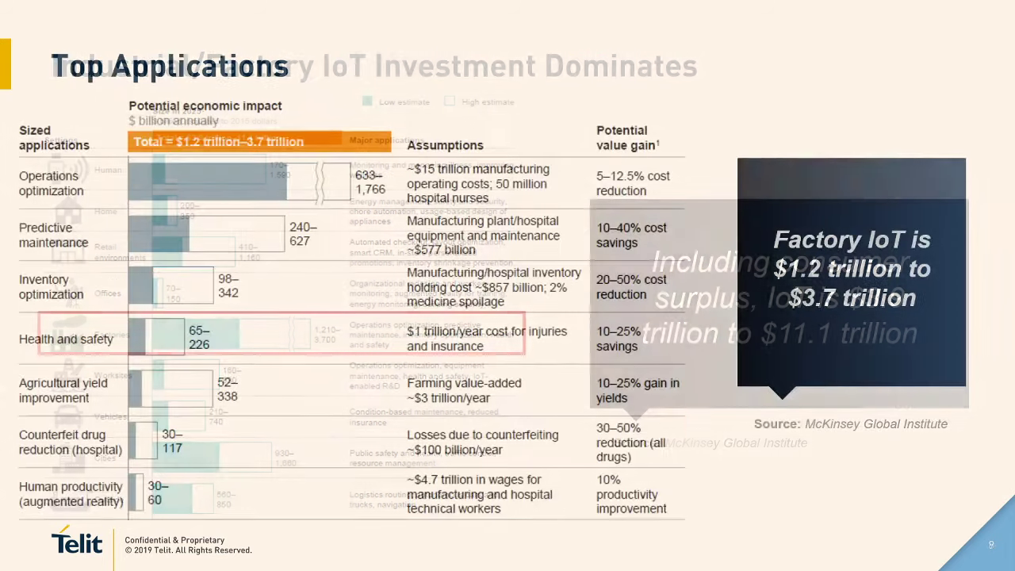
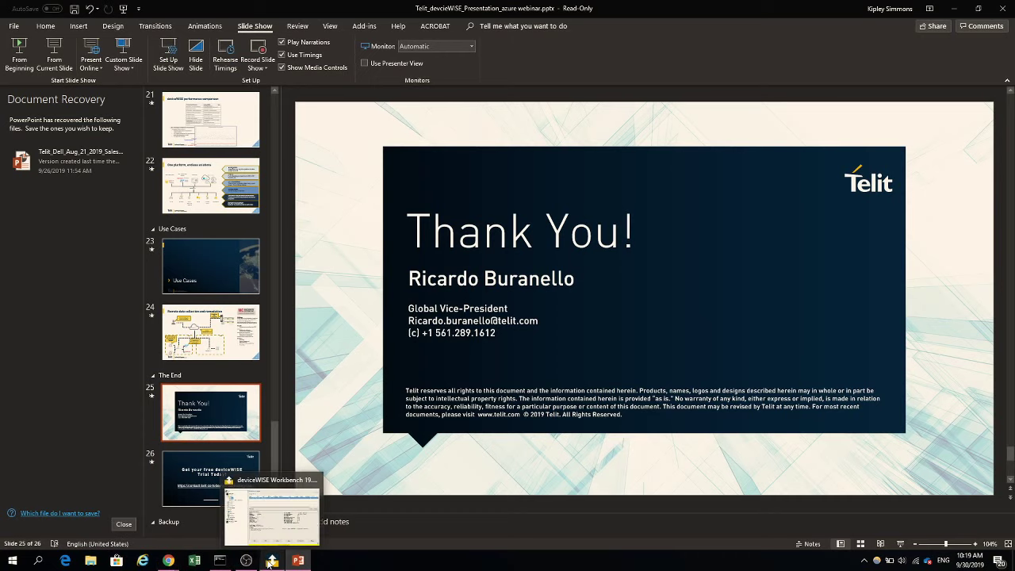
Bring the deviceWISE Workbench window in front of the PowerPoint presentation
click(253, 476)
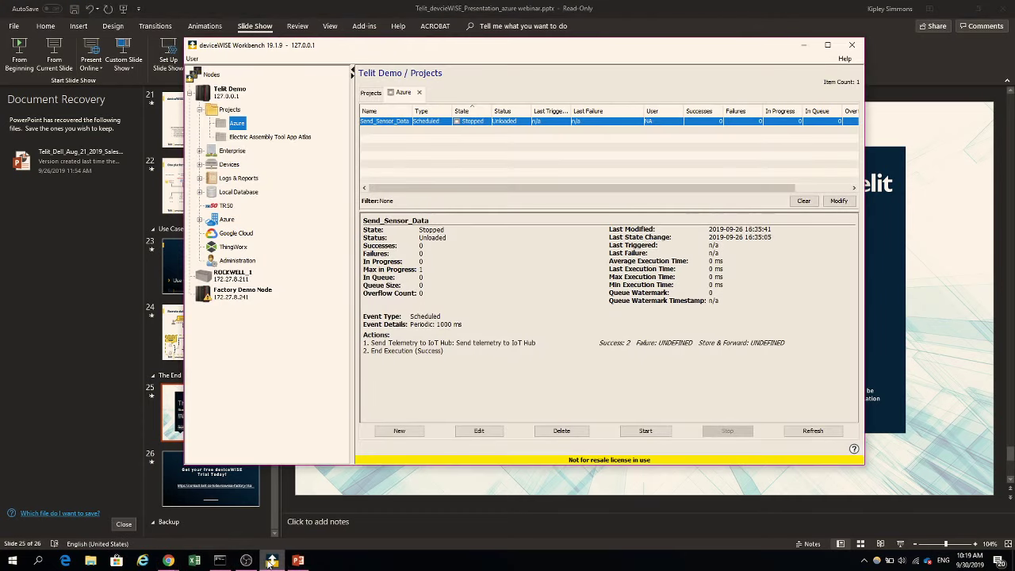
Maximize the deviceWISE Workbench window to fill the screen
click(827, 45)
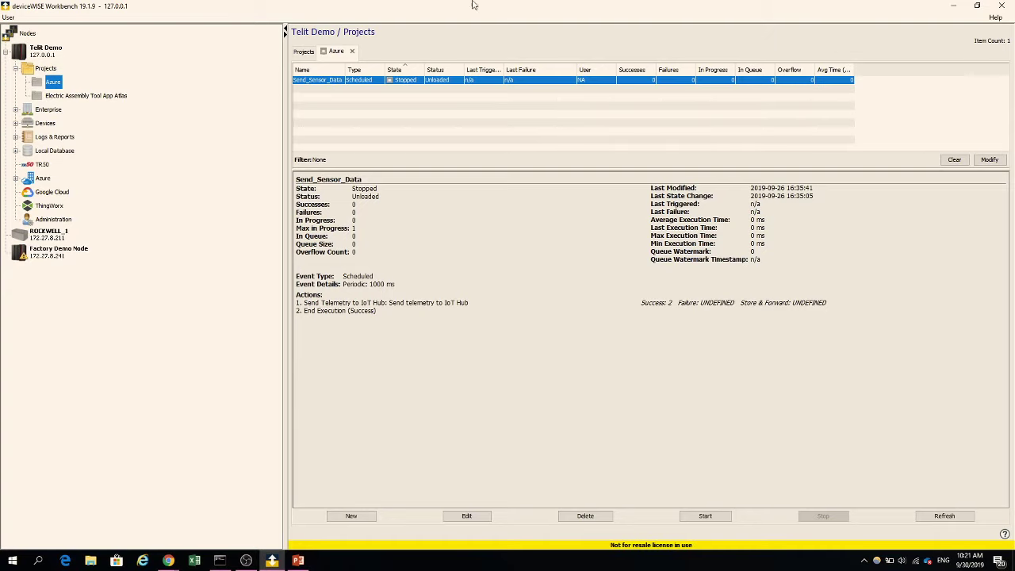
Collapse Projects, then show the Telit Demo Enterprise transports LOCALDB through LOCALDB5
click(15, 68)
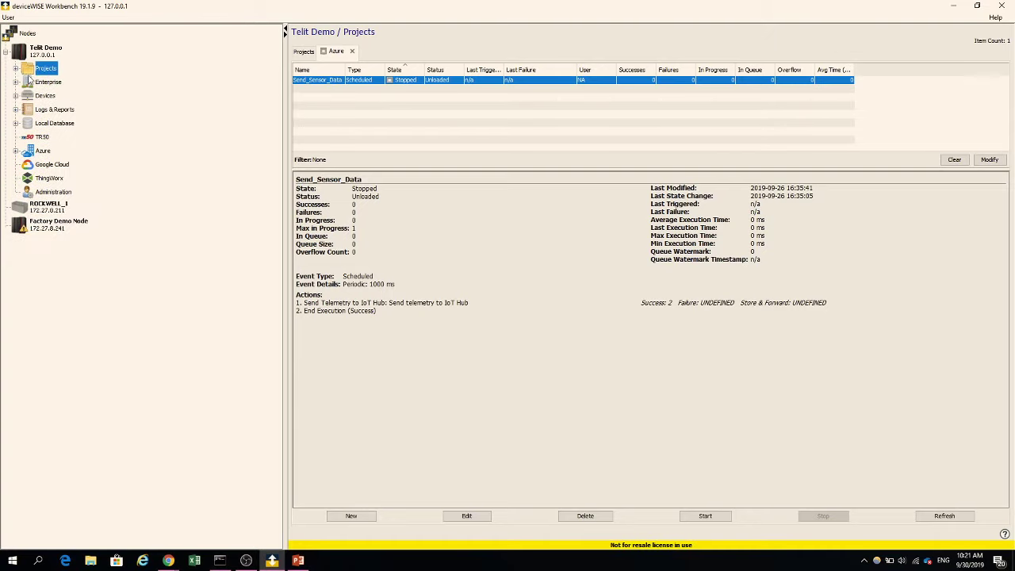
click(46, 96)
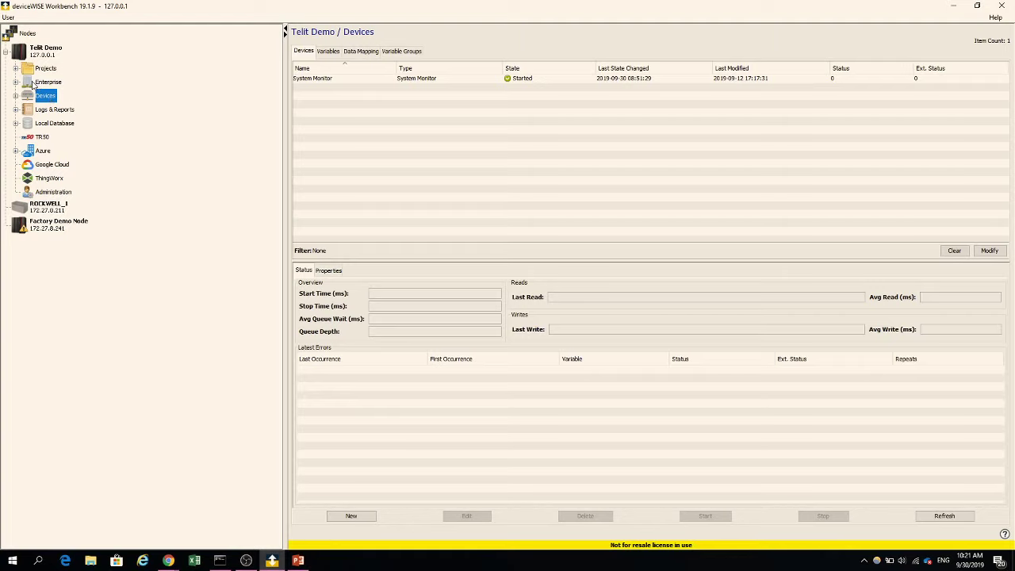
click(43, 84)
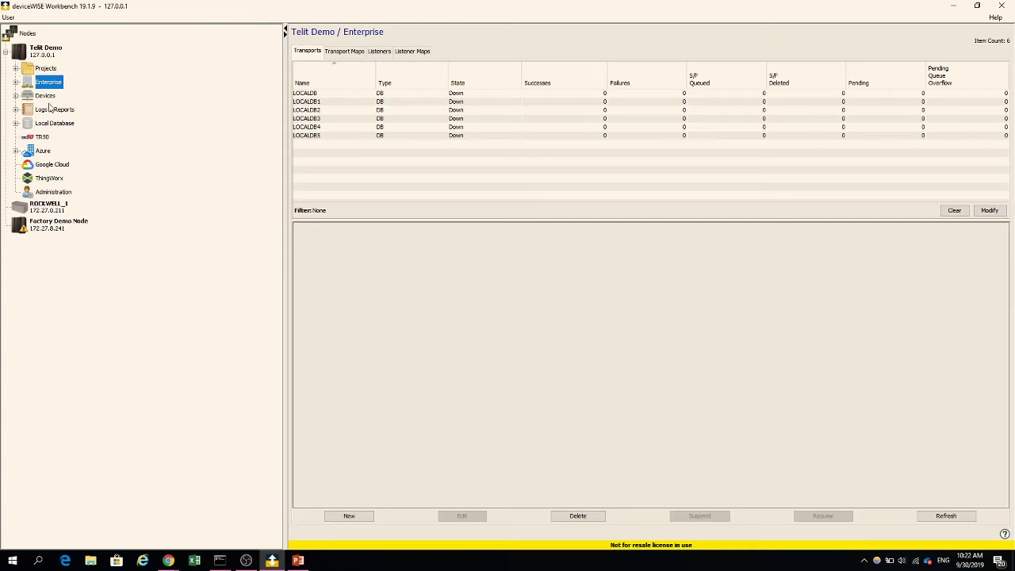
Step through Devices and Enterprise back to Projects, showing the stopped Send_Sensor_Data trigger
click(54, 99)
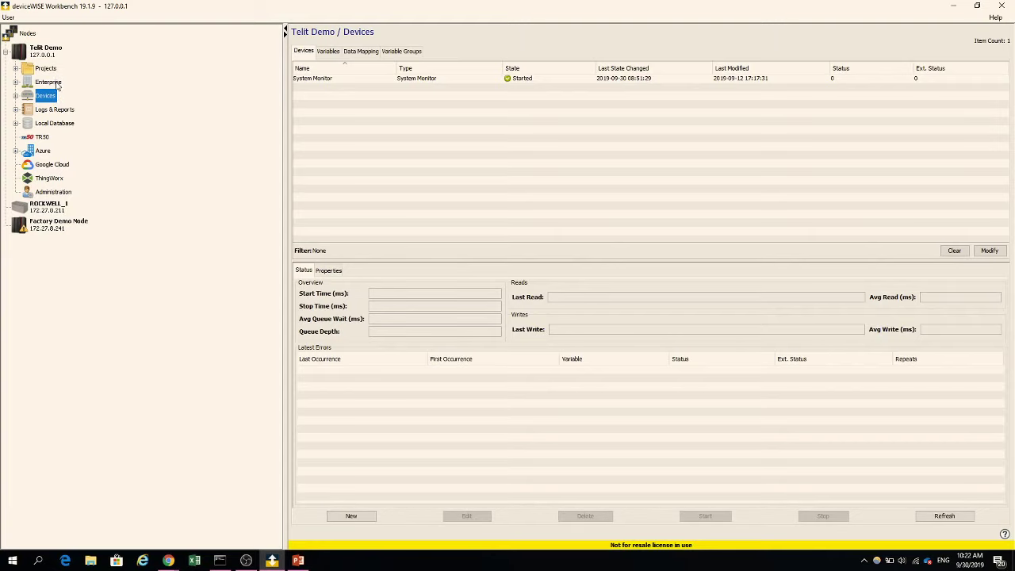
click(57, 85)
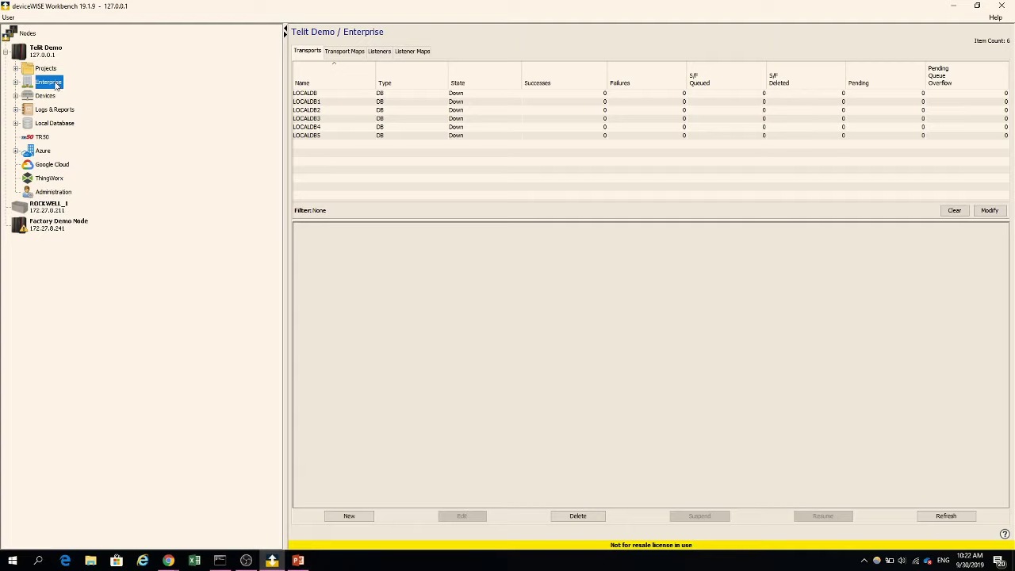
click(50, 70)
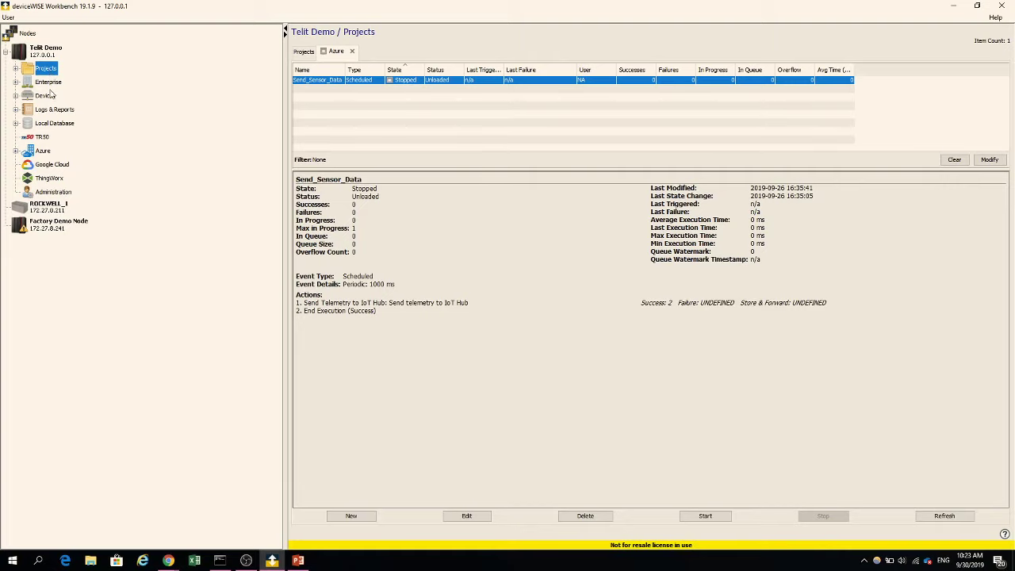
Open the TR50 settings, then the Azure connector settings using AMQP, disconnected
click(42, 139)
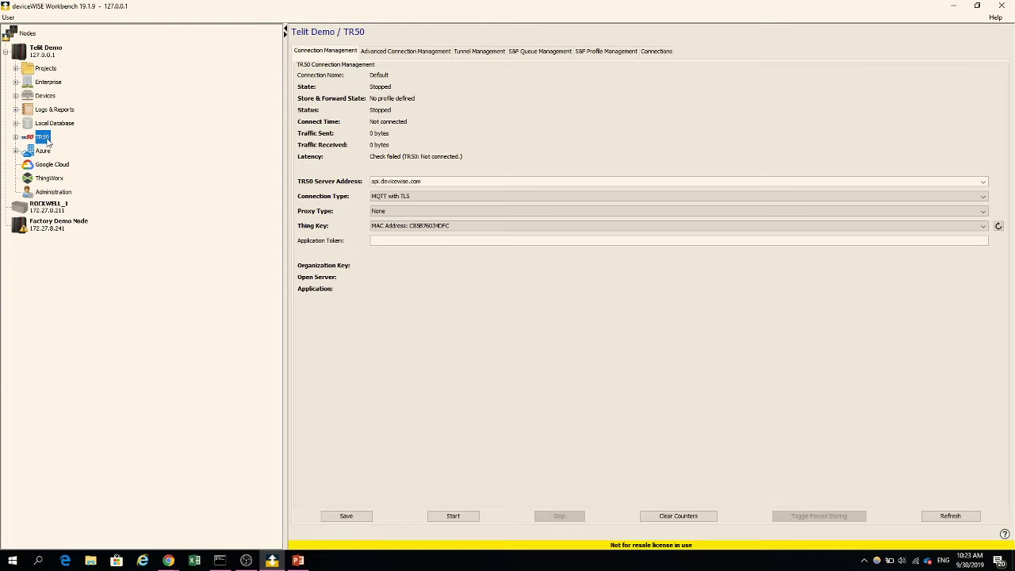
click(44, 152)
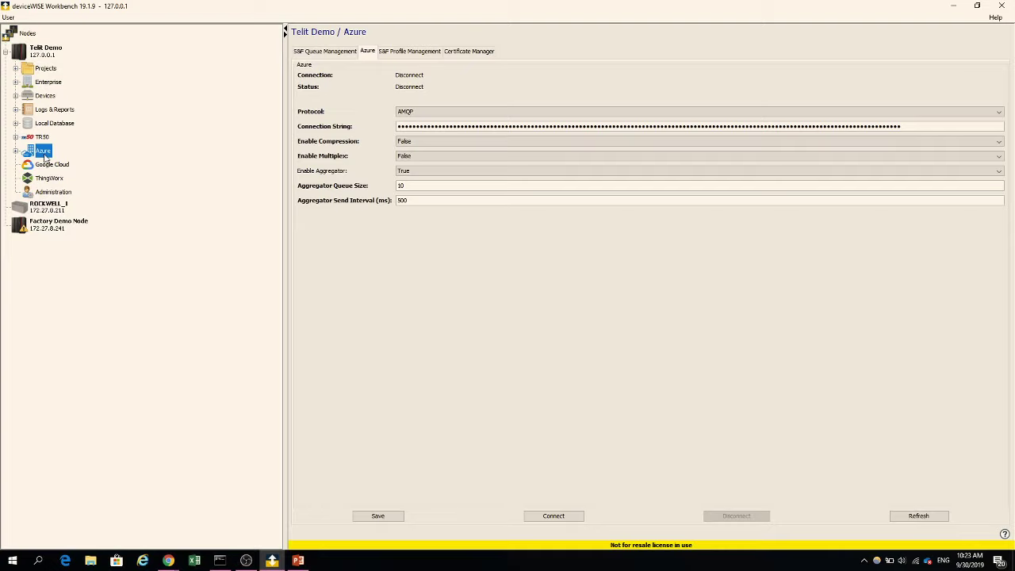
Show the Google Cloud connector settings with BigQuery scope and empty credentials
click(55, 169)
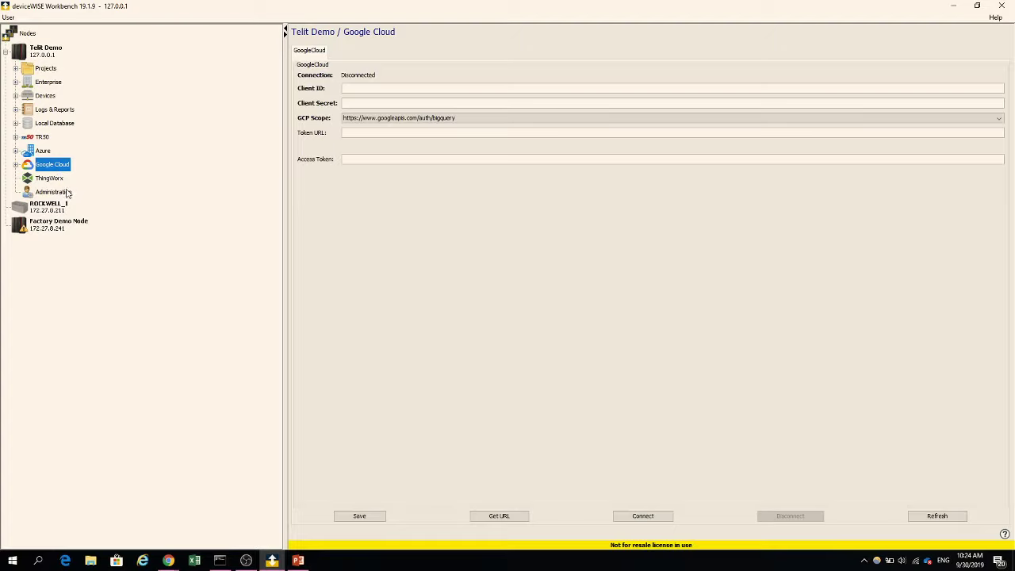
Show the ThingWorx connector settings: AlwaysOn, version 2.1.5, disconnected
click(61, 180)
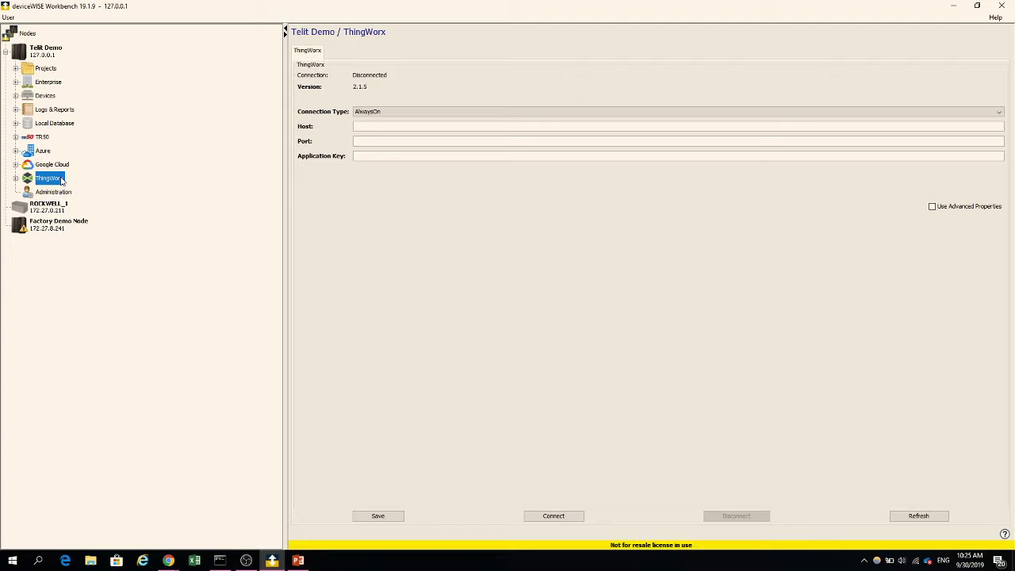
click(44, 151)
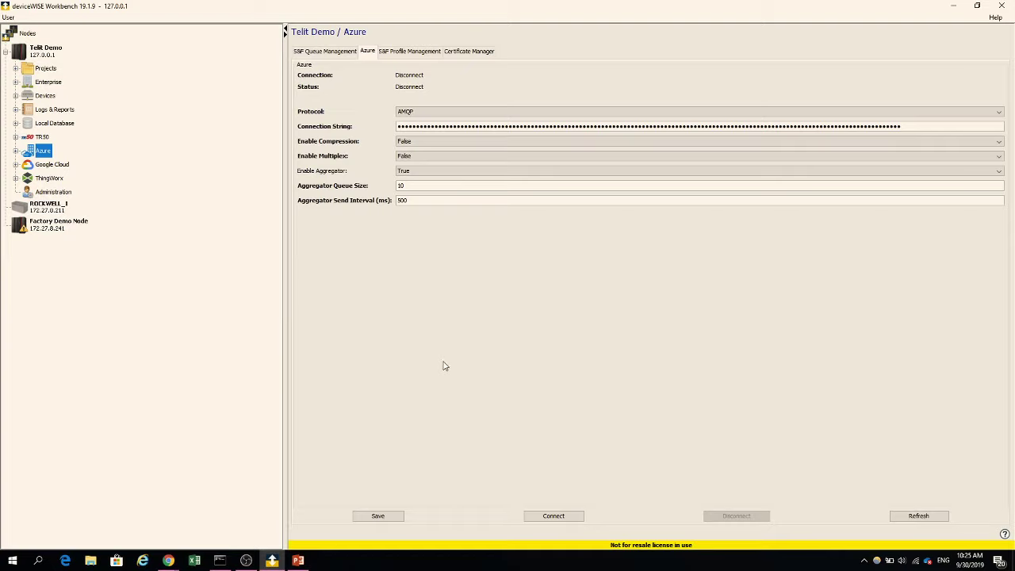
click(422, 111)
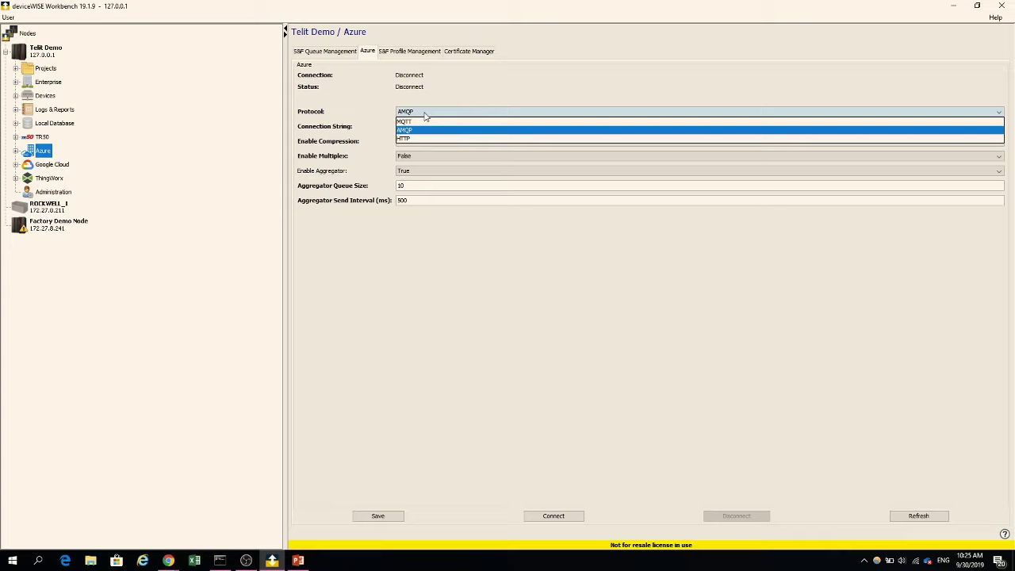
click(426, 260)
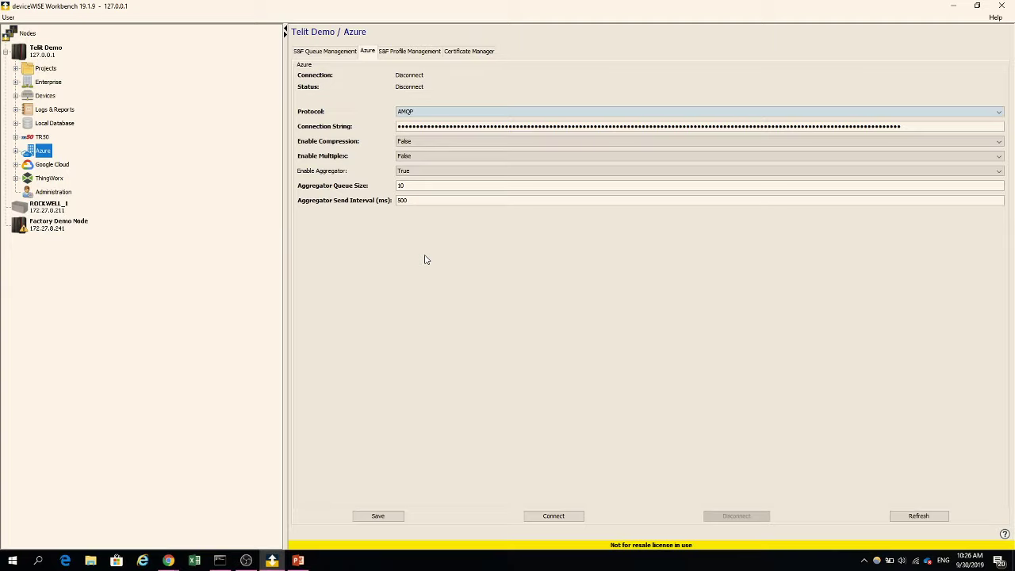
click(446, 111)
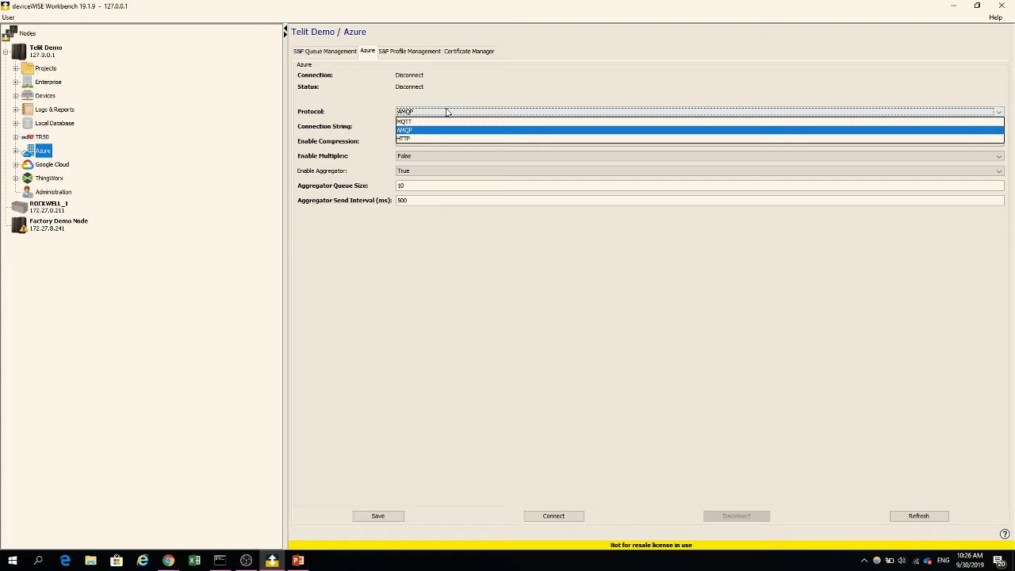
Close the Protocol dropdown, leaving AMQP selected for the Azure connector
click(466, 293)
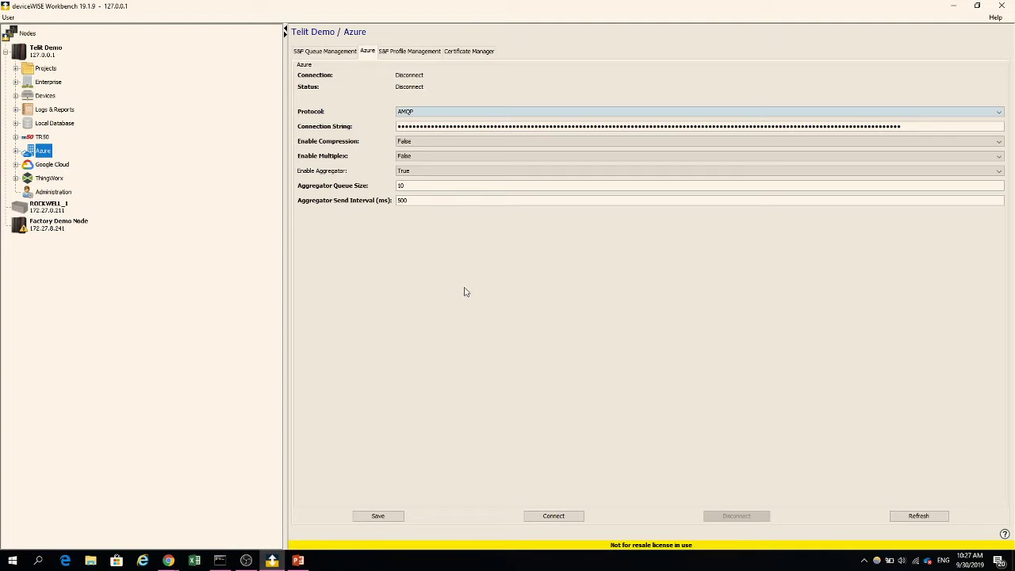
click(395, 53)
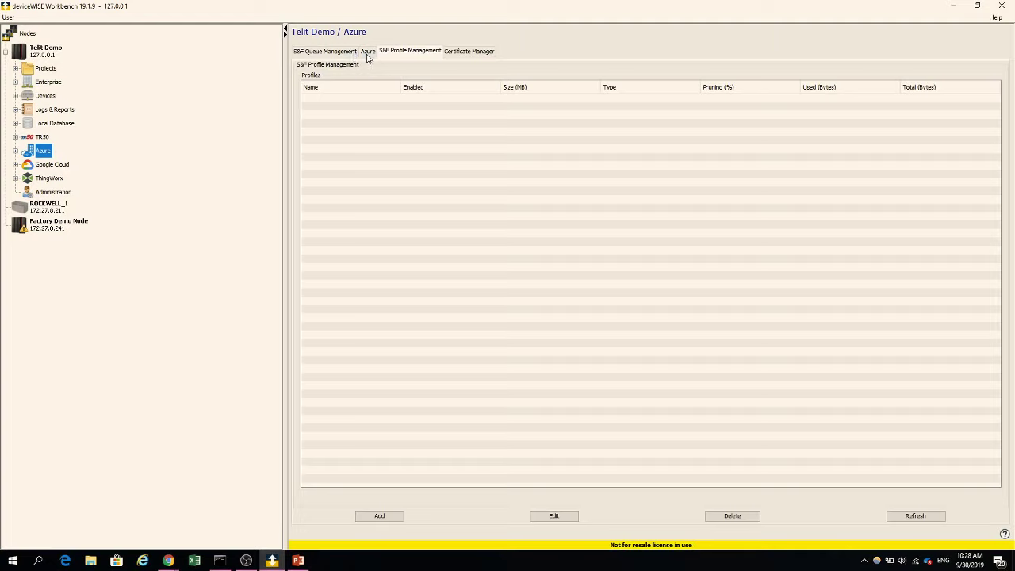
Show the Azure Certificate Manager page with its empty certificate-enabled devices list
click(469, 56)
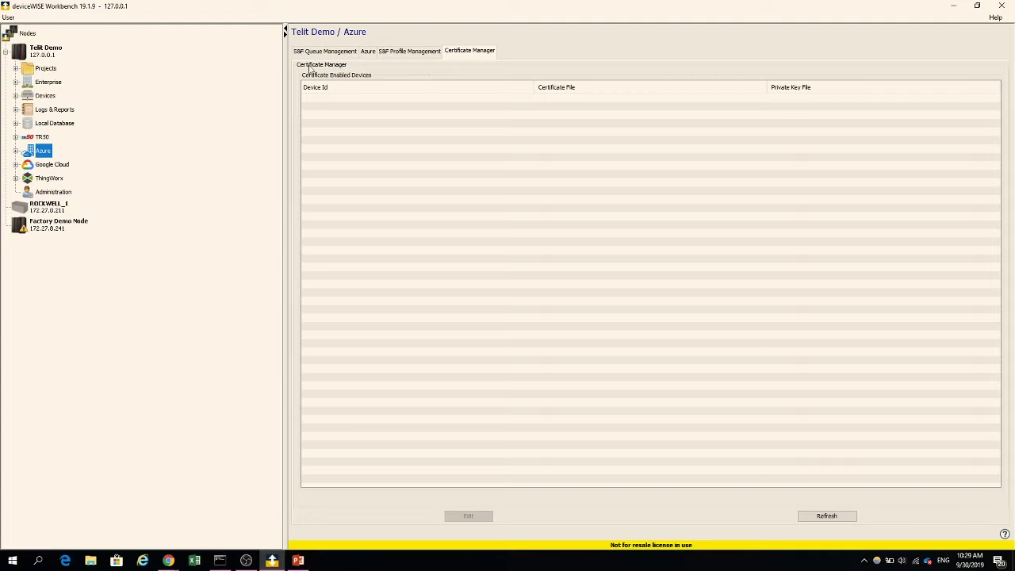
Connect the Azure connector to deviceWISEIOTHub.azure-devices.net so it reads Connected/Active
click(370, 51)
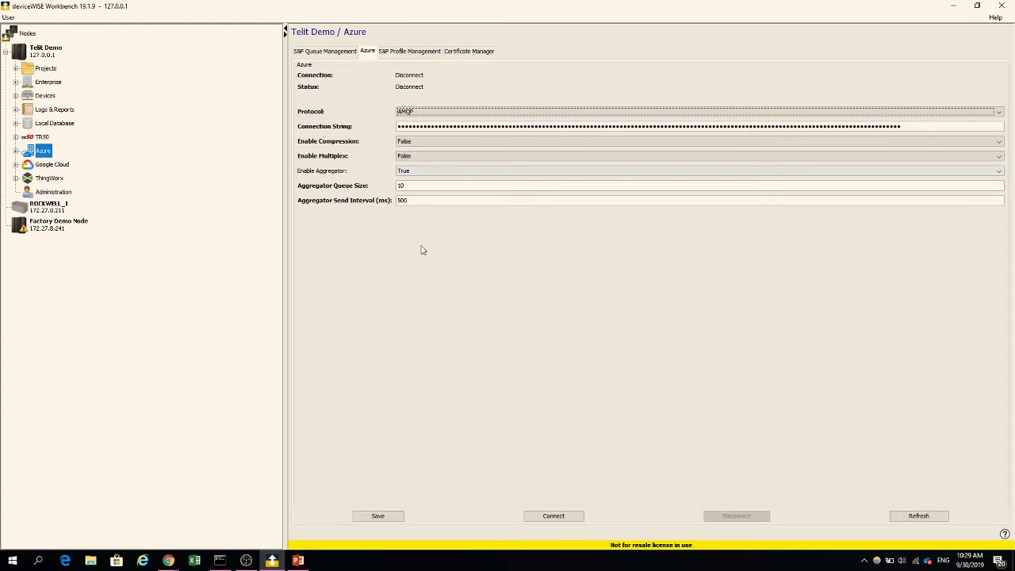
click(554, 517)
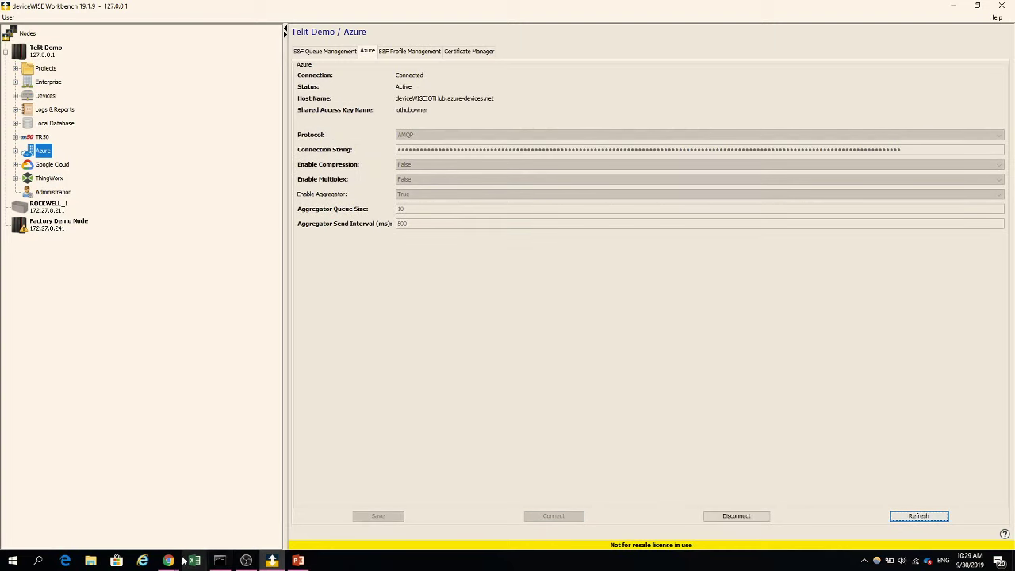
View the iothubowner shared access policy keys for deviceWISEIOTHub in Azure, then return to Workbench
mouse_move(173, 563)
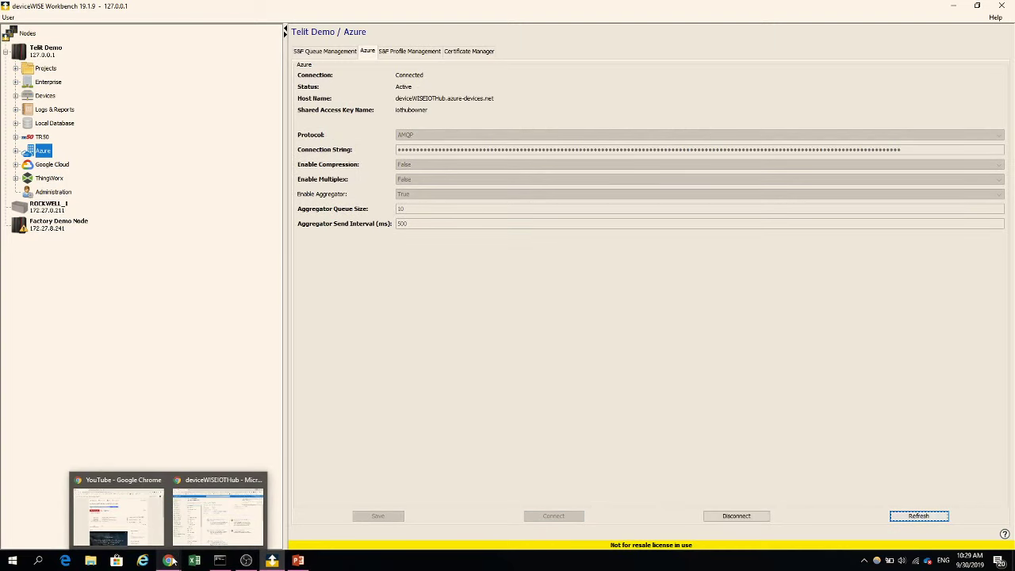
click(208, 533)
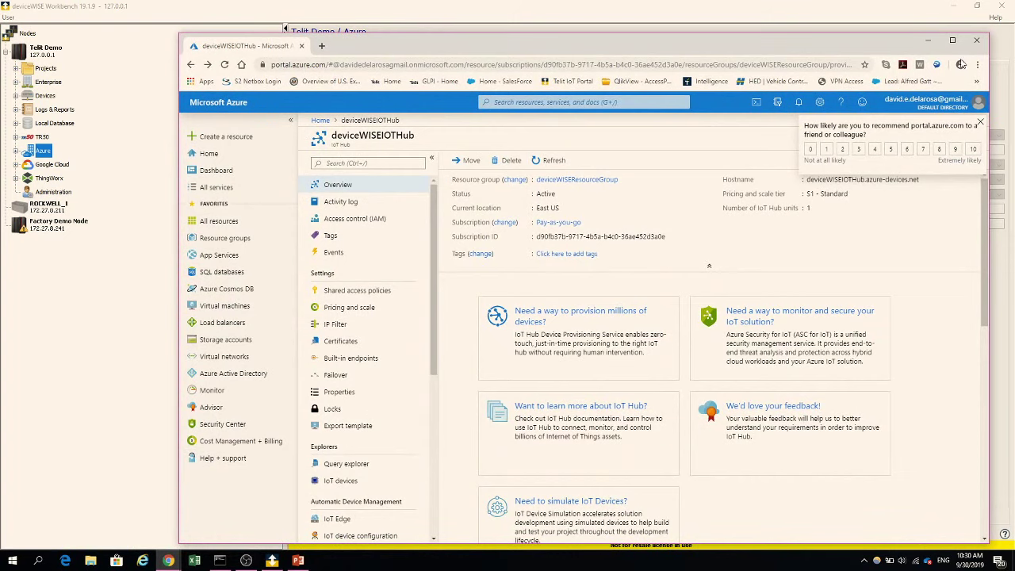
click(954, 41)
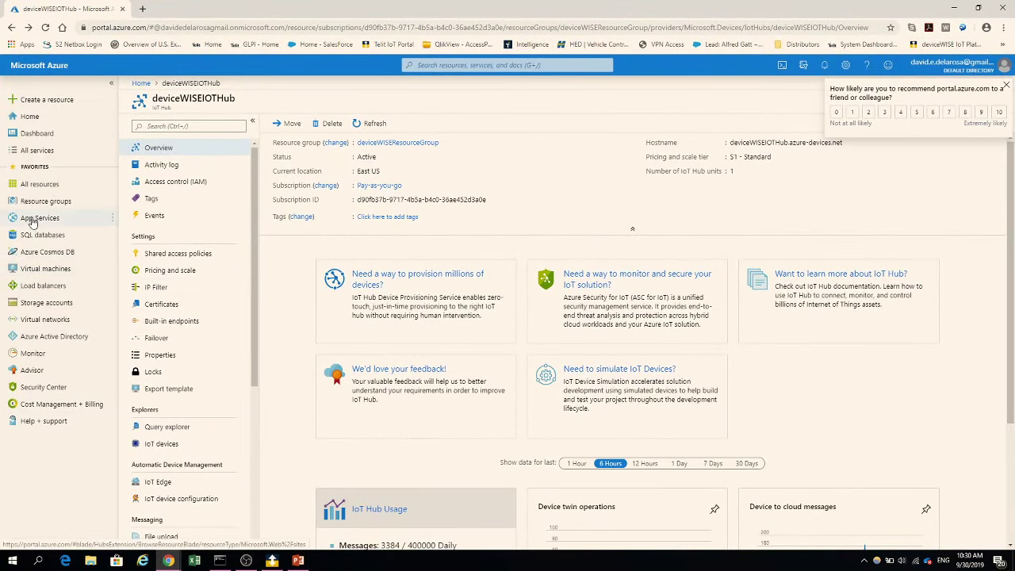
click(168, 147)
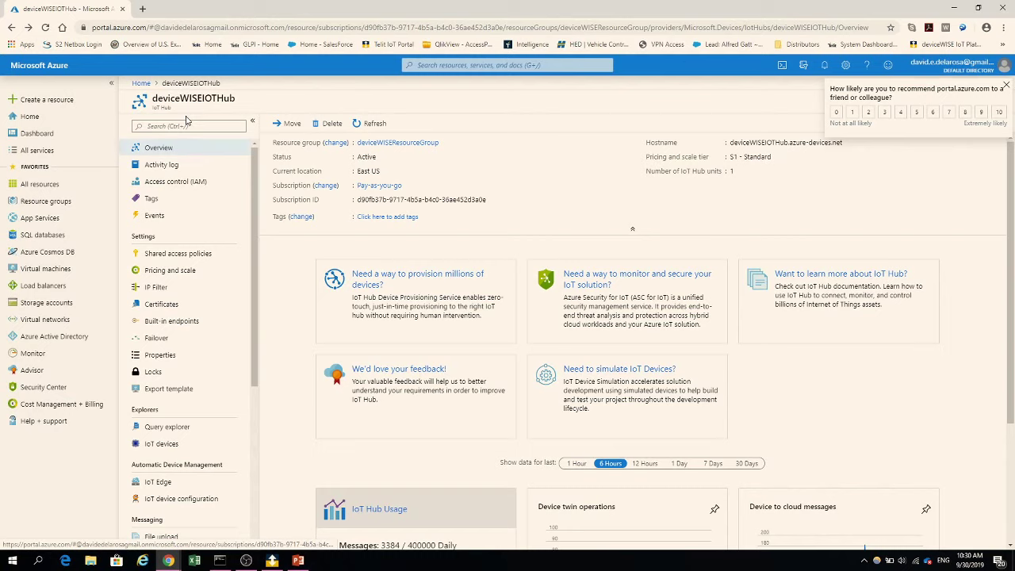
click(158, 255)
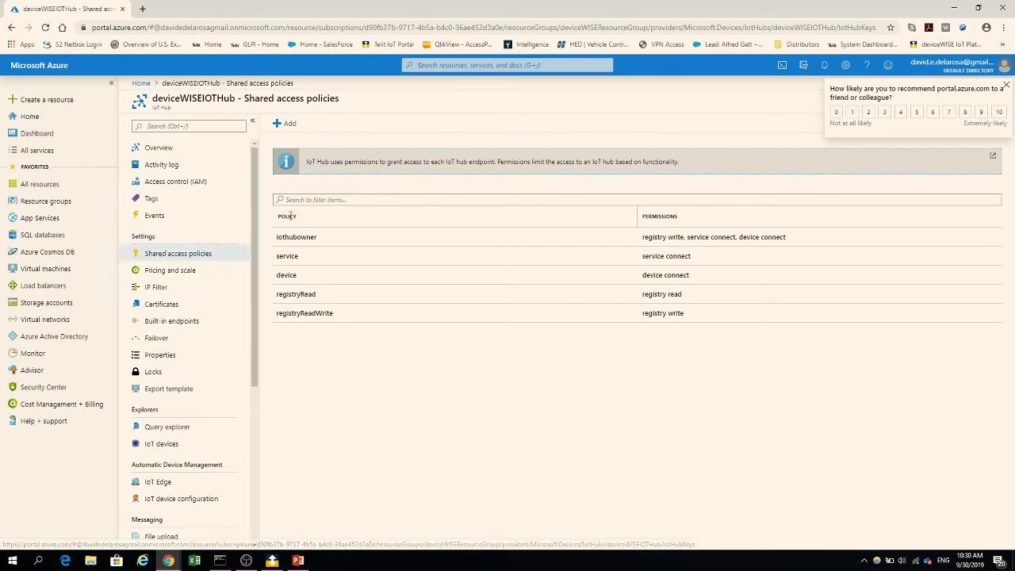
click(321, 240)
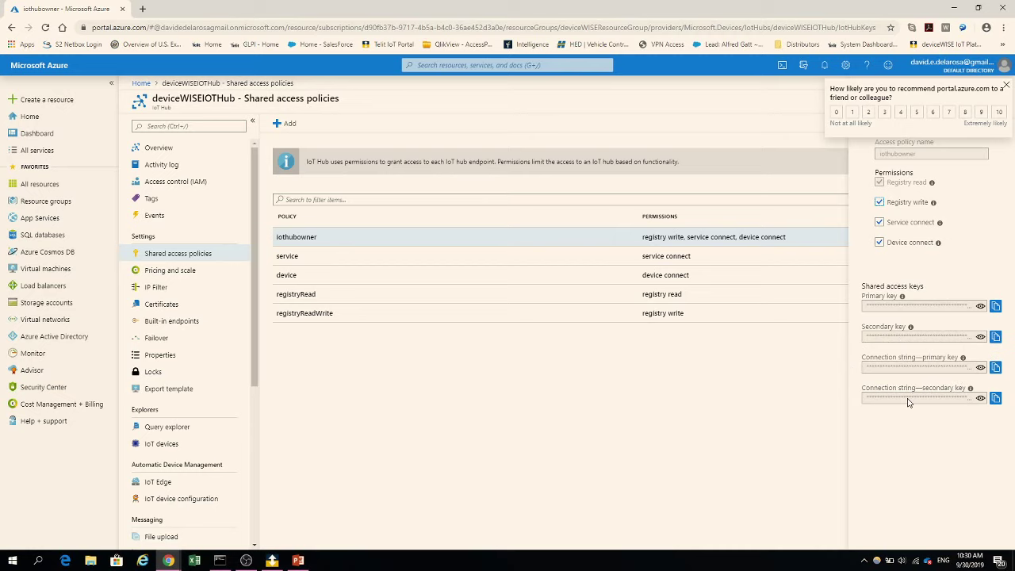
key(alt+Tab)
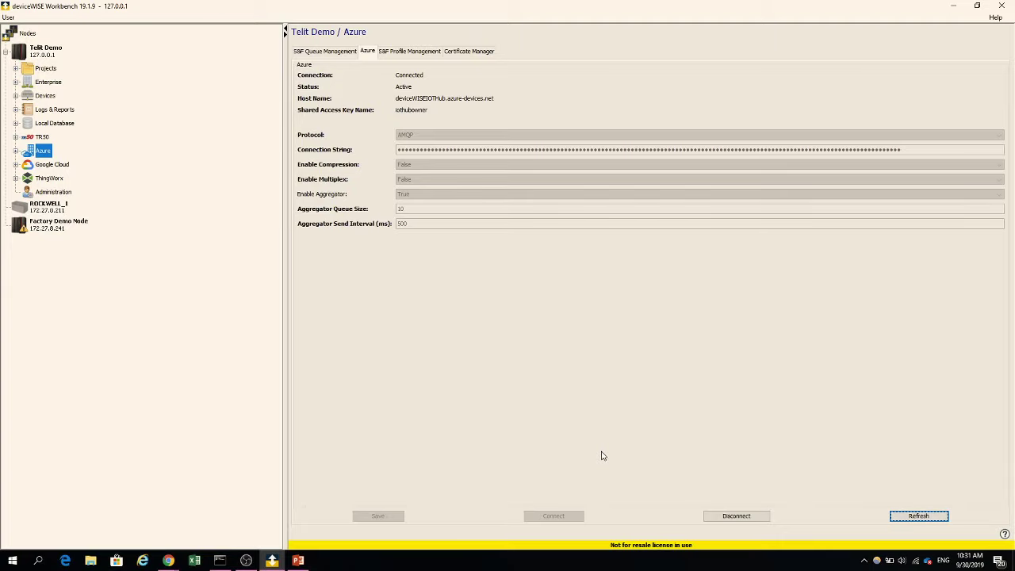
Start a new device on the Telit Demo node with type ControlLogix CPU
click(50, 98)
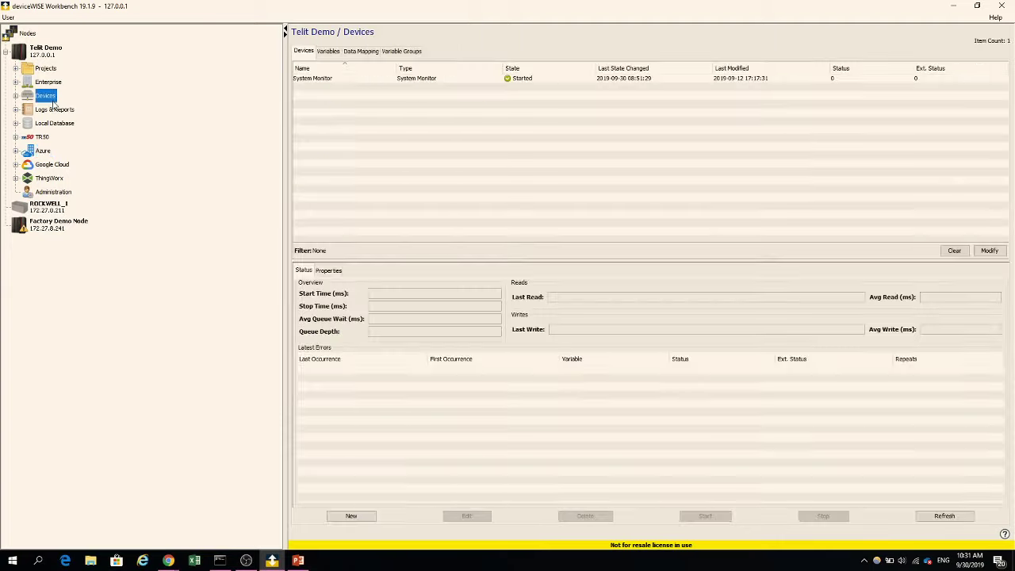
click(352, 517)
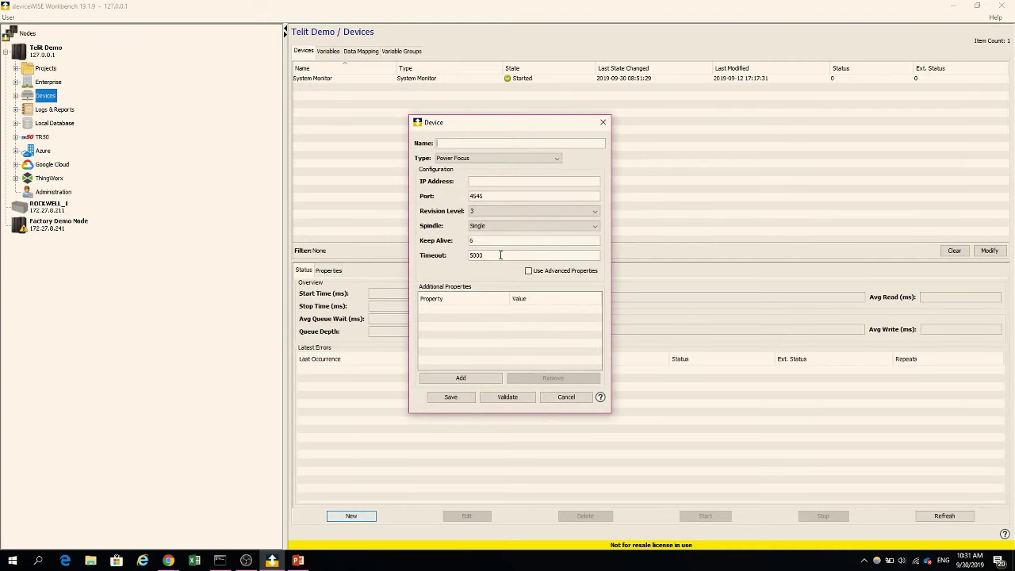
click(556, 159)
drag(557, 193, 558, 224)
click(497, 399)
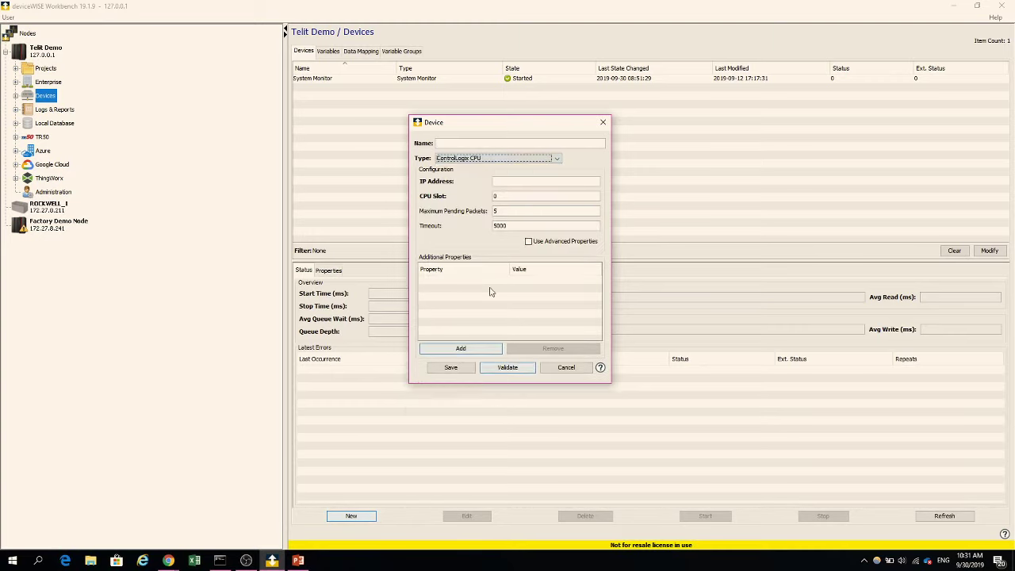
click(529, 242)
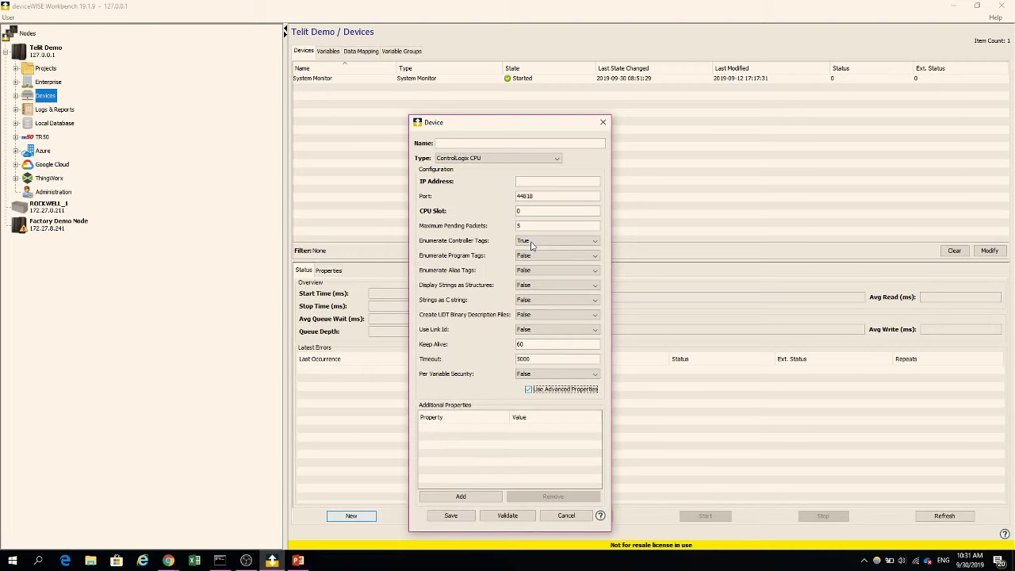
click(547, 390)
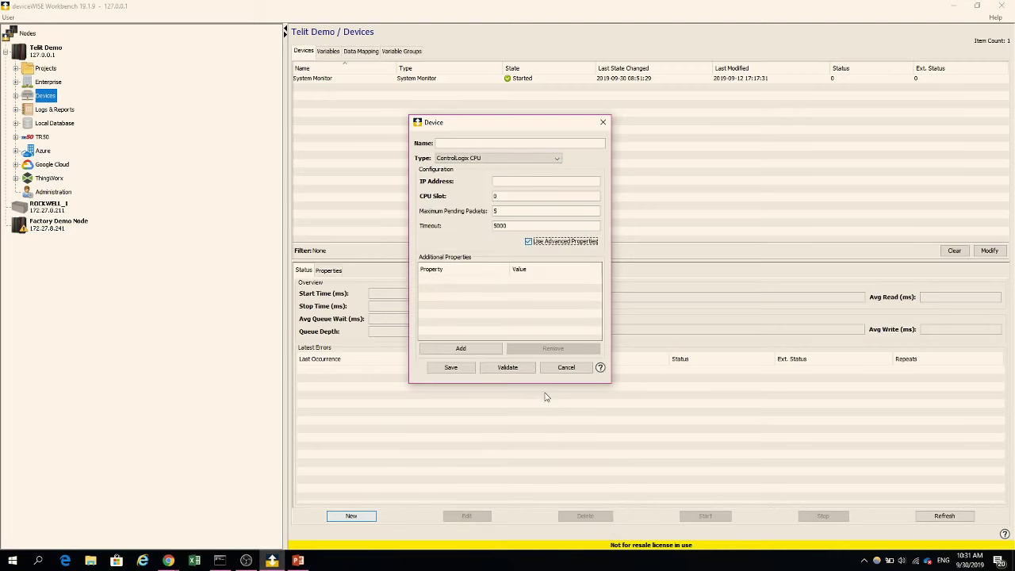
Name the new device AZURE_LIVEDEMO_LOGIX
click(468, 142)
text(azu)
key(BackSpace)
key(BackSpace)
key(BackSpace)
text(AZURE)
text(_1V)
text(o)
key(Tab)
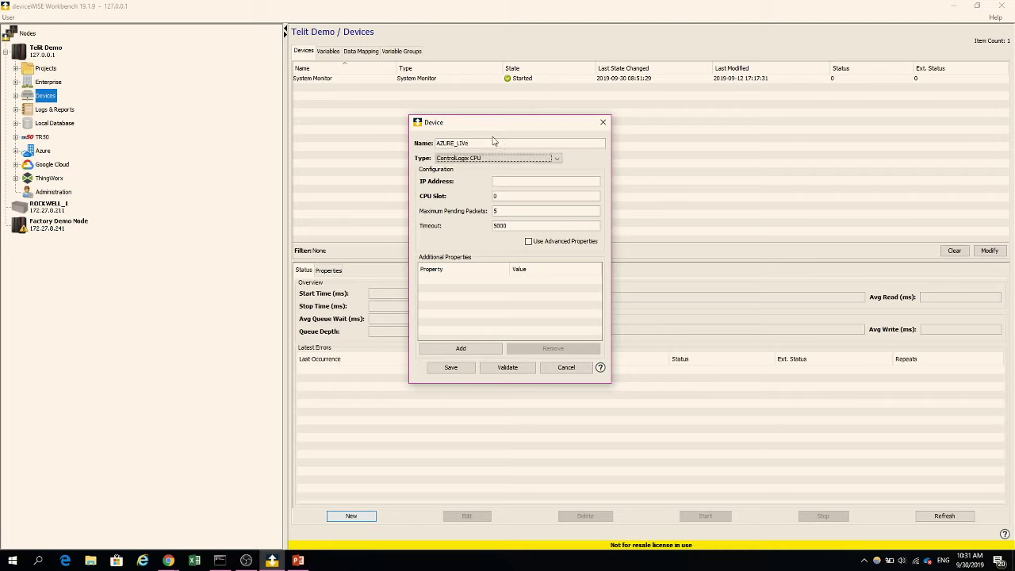
click(477, 142)
key(BackSpace)
text(EDEMO)
key(BackSpace)
text(O_)
text(LOC)
text(GIX)
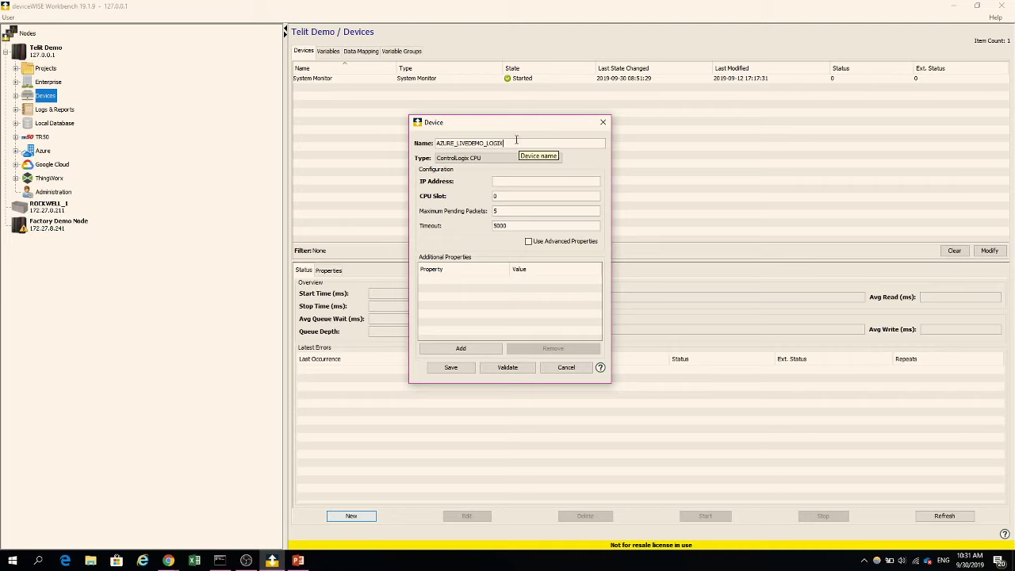
Set IP address 172.27.13.245, validate the definition and save the device
click(516, 183)
text(172.27.13.245)
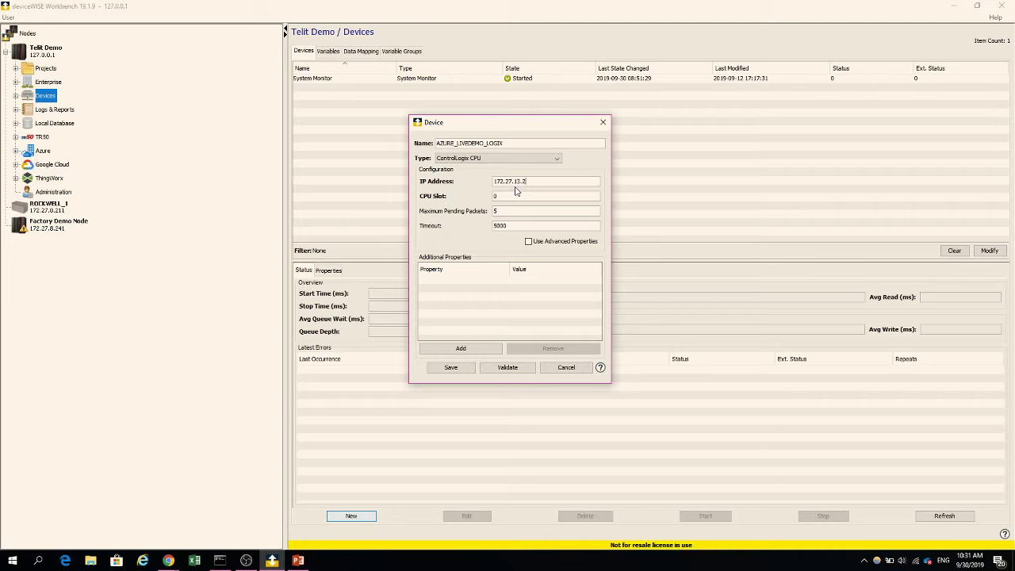
click(508, 368)
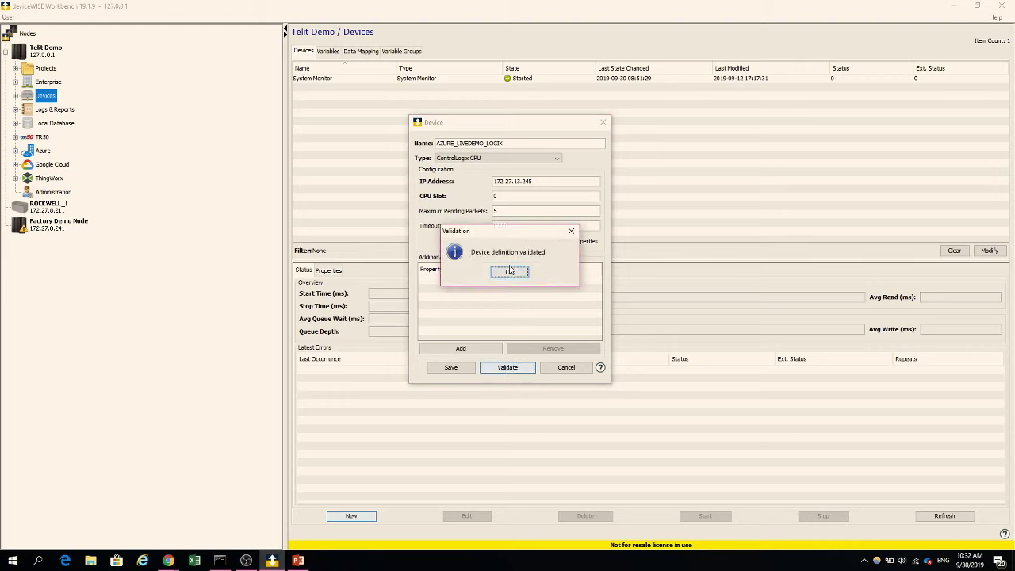
click(510, 271)
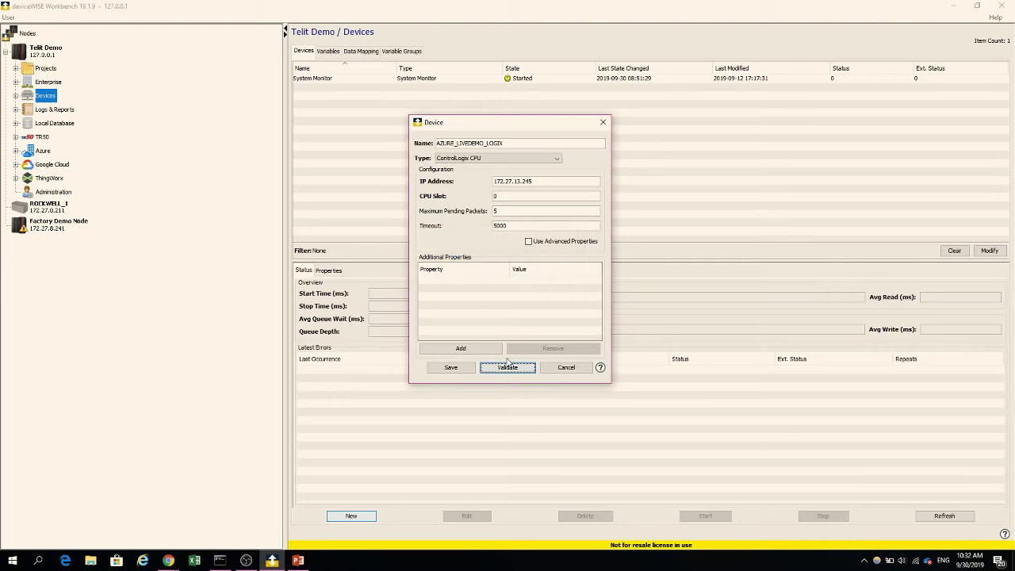
click(450, 368)
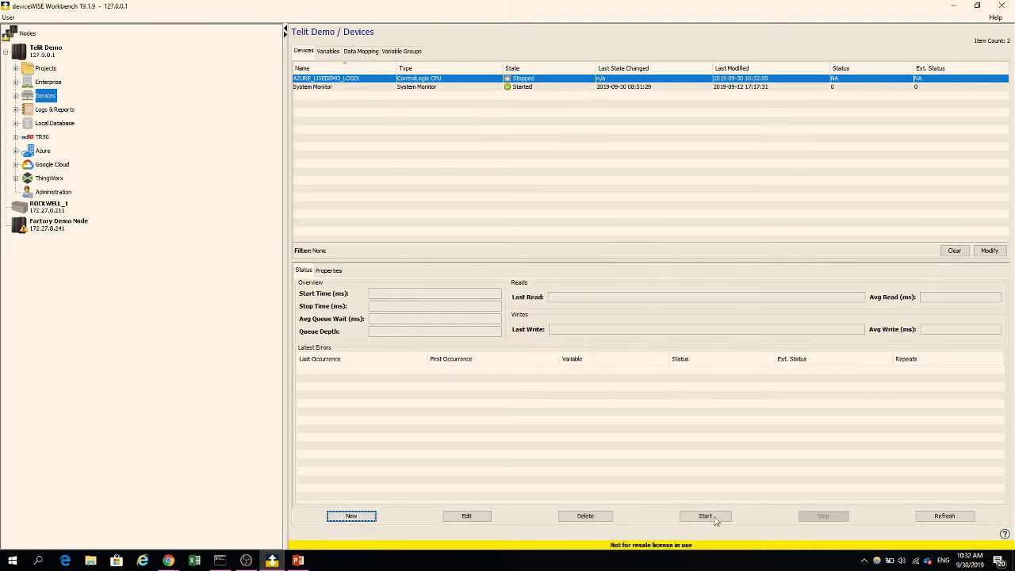
Start AZURE_LIVEDEMO_LOGIX and read live values for variables DWisDone through Fanuc1
click(709, 516)
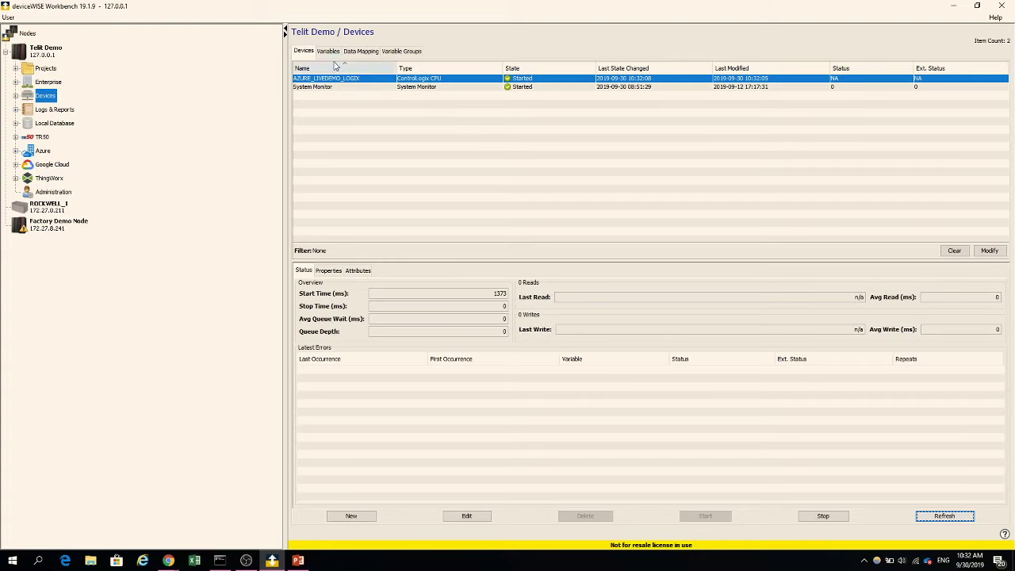
click(330, 50)
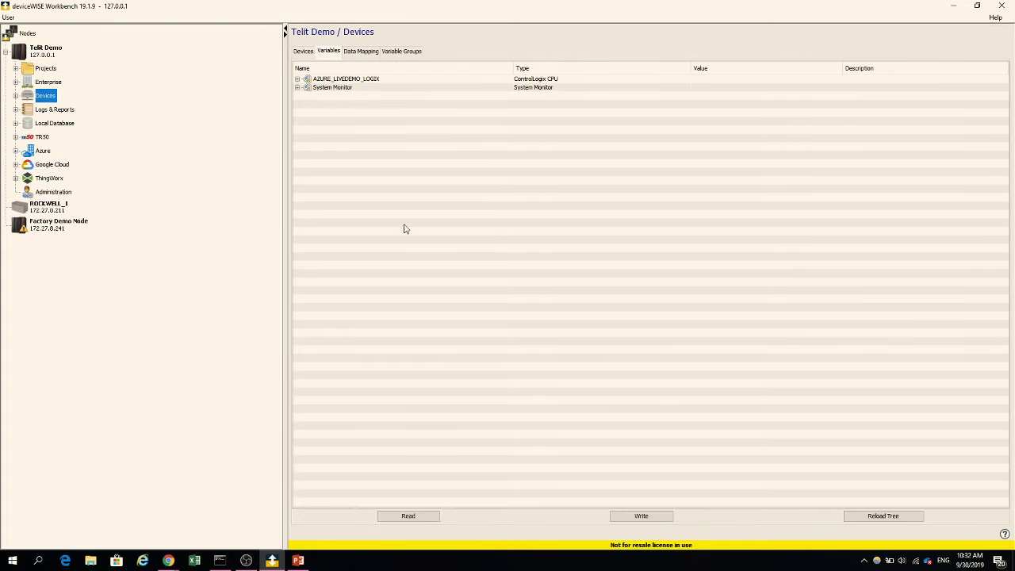
click(297, 79)
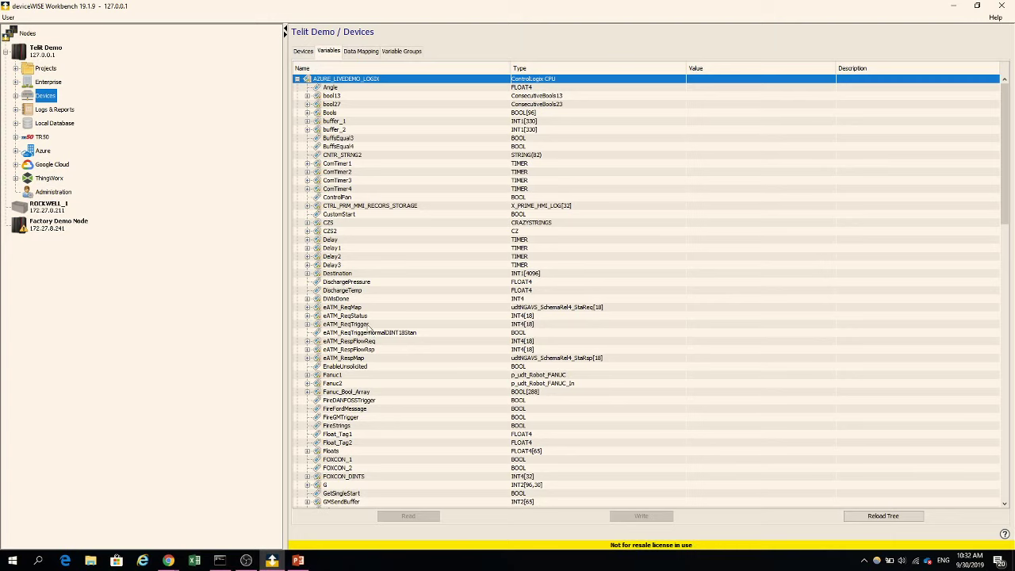
drag(361, 299, 365, 375)
click(408, 515)
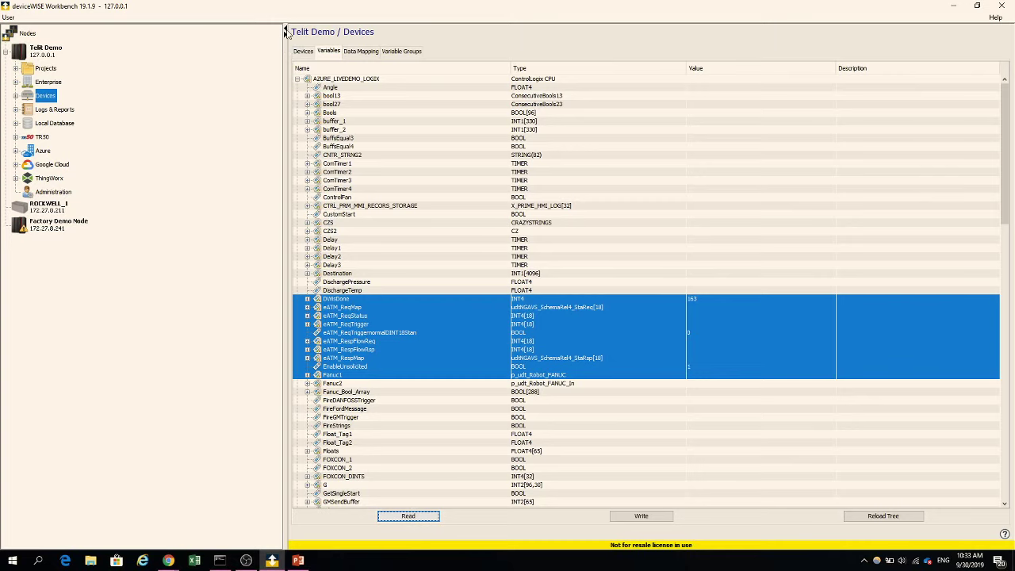
Define a new EM08 device named AZURE_LIVEDEMO_ESENSOR
click(304, 52)
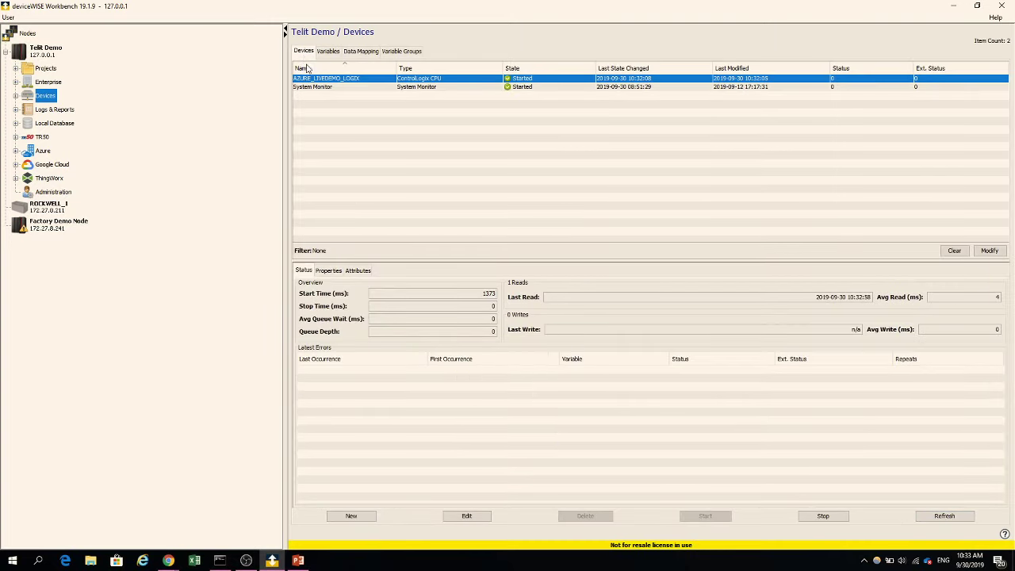
click(353, 516)
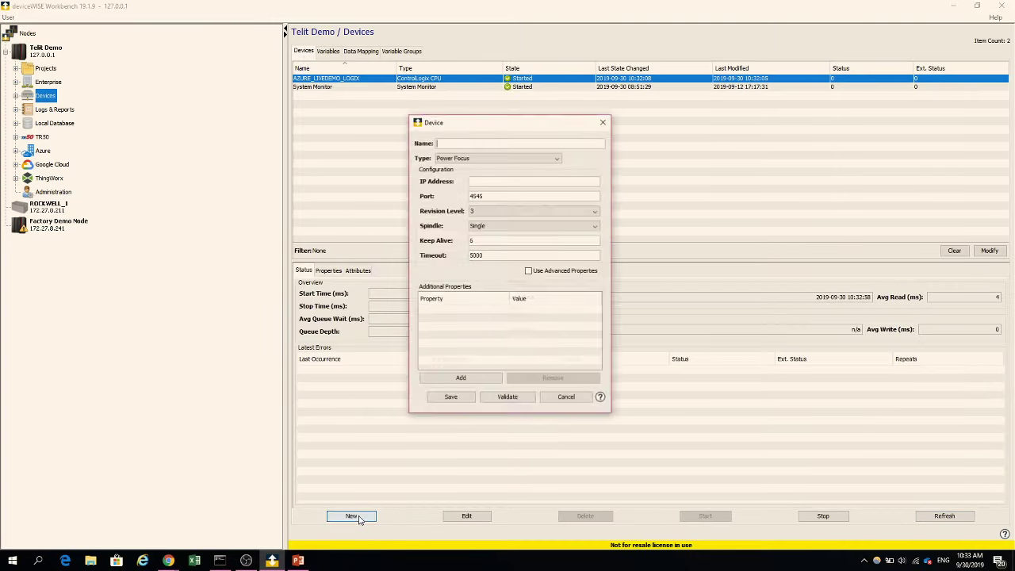
text(A)
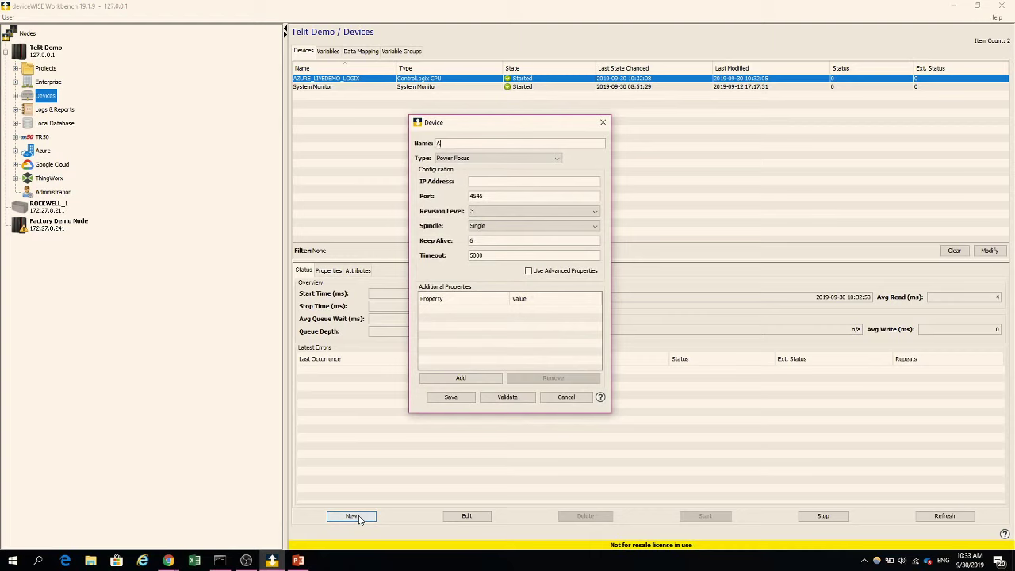
text(ZURE_LIVEDEMO_ESENSOR)
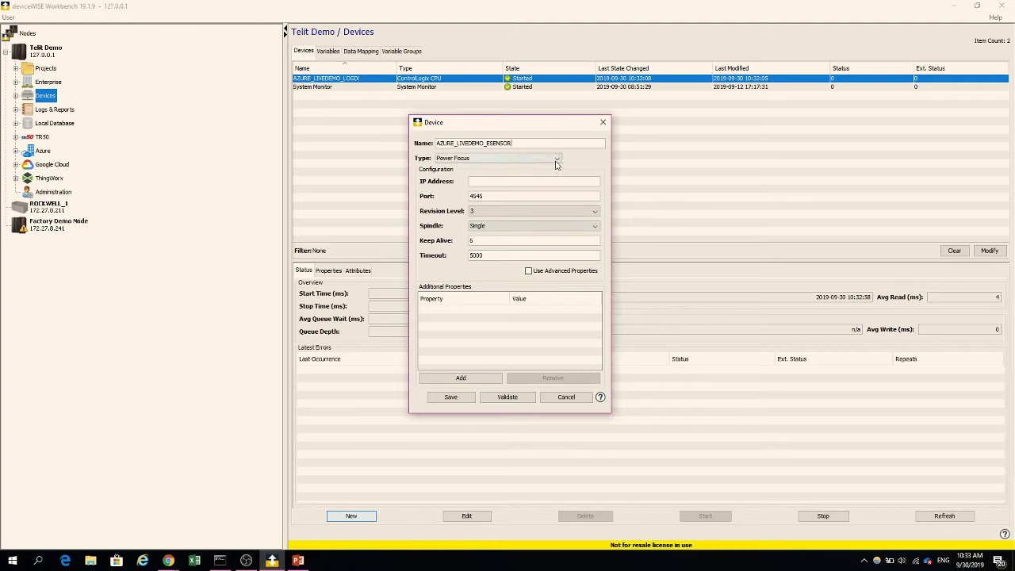
click(557, 159)
click(516, 201)
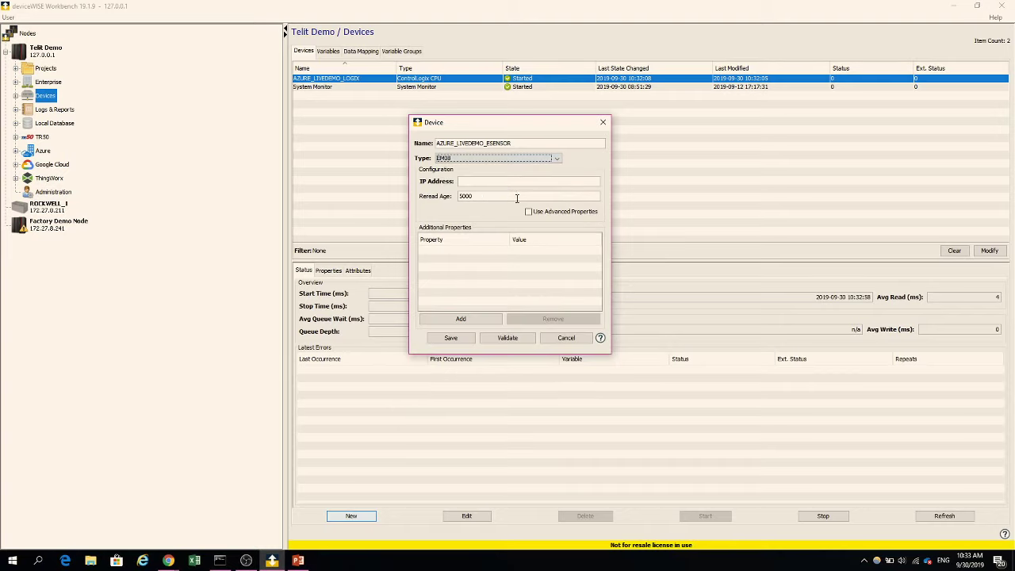
Give the sensor IP 172.27.8.231, validate and save it, then start it
click(486, 180)
text(172.27.8.231)
click(505, 336)
click(510, 262)
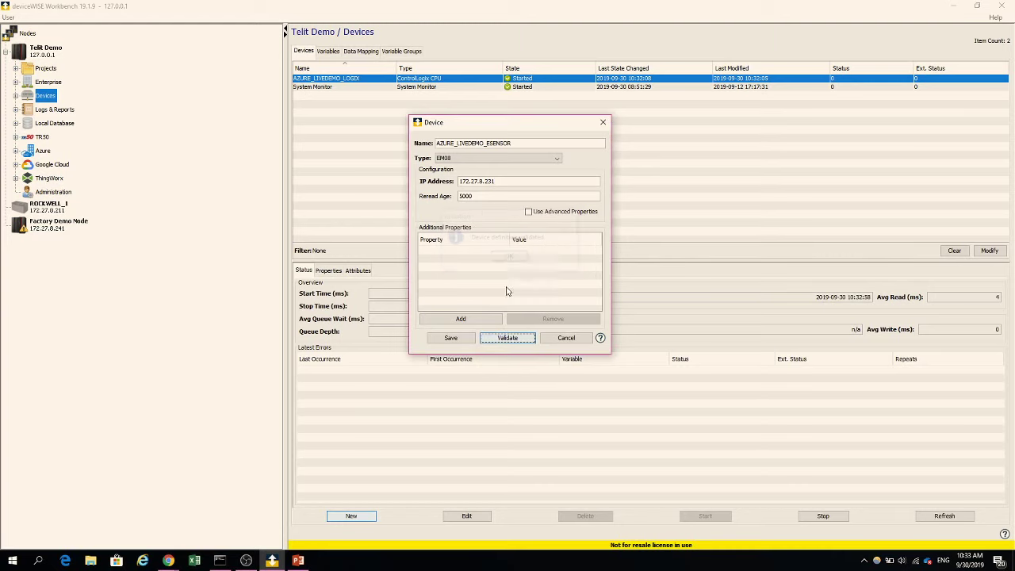
click(472, 341)
click(709, 517)
Watch AZURE_LIVEDEMO_ESENSOR's live Temperature, Humidity and Illumination values, then close the watch window
click(328, 51)
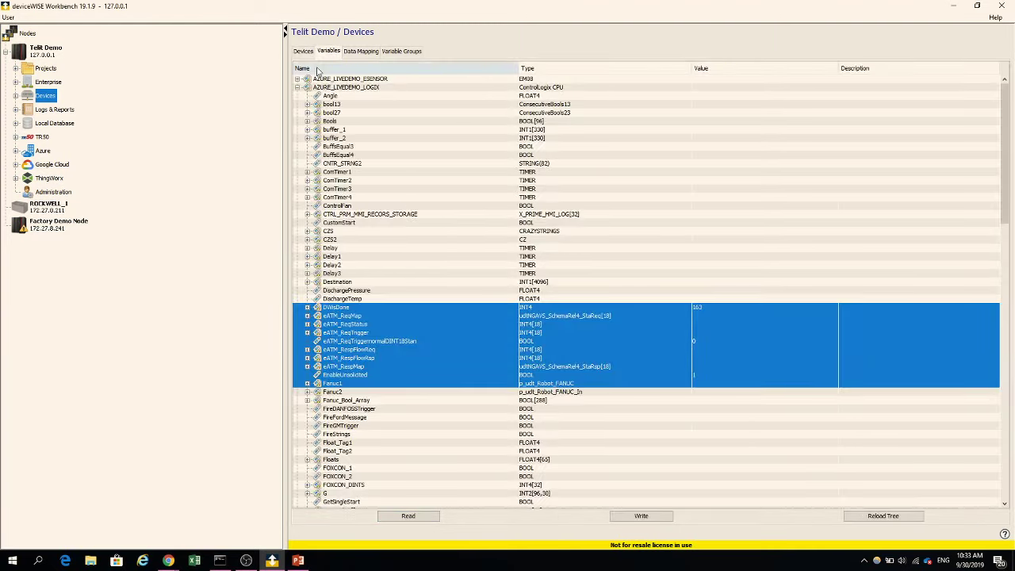
click(297, 79)
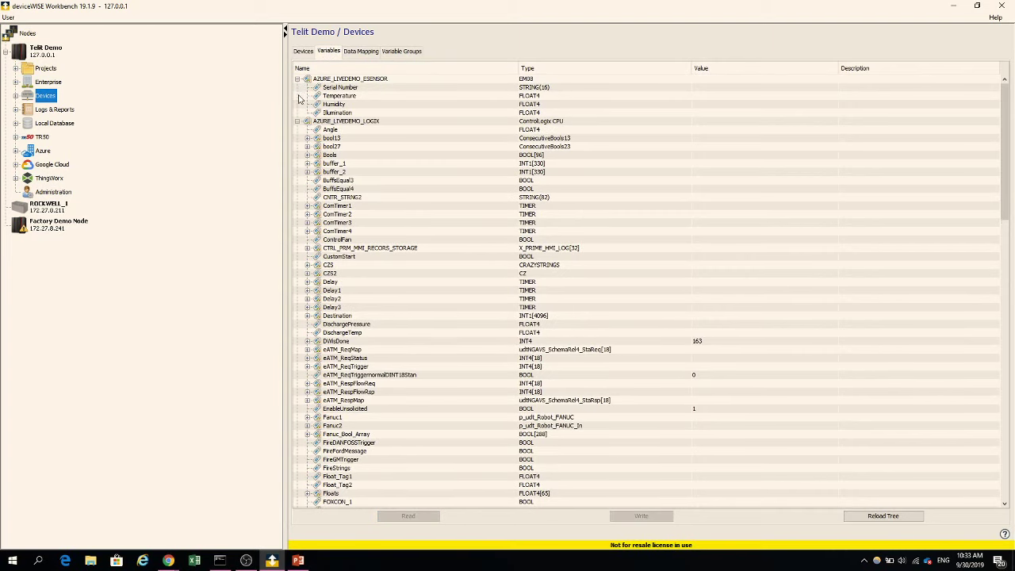
drag(347, 99, 347, 113)
right_click(347, 112)
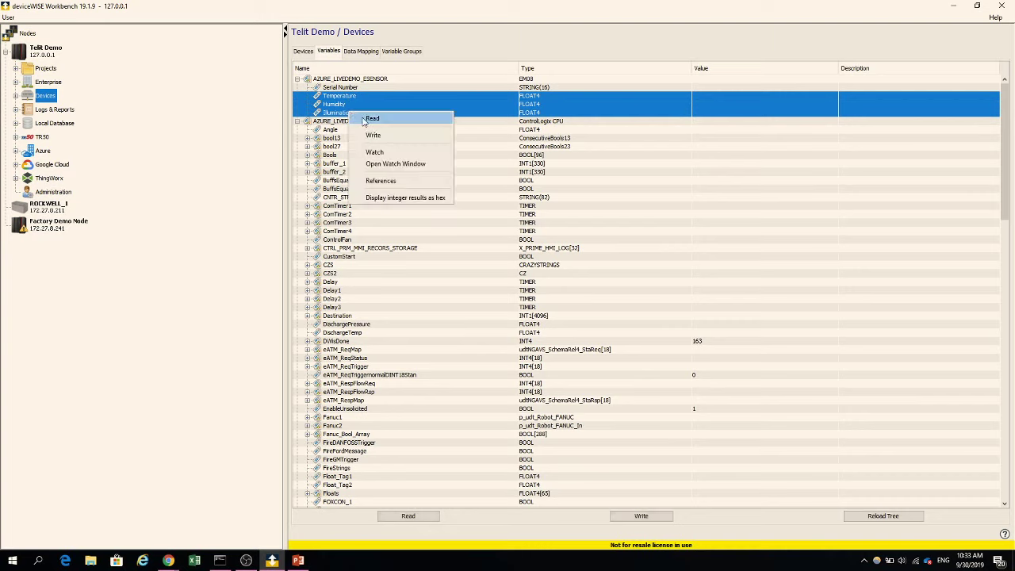
click(387, 155)
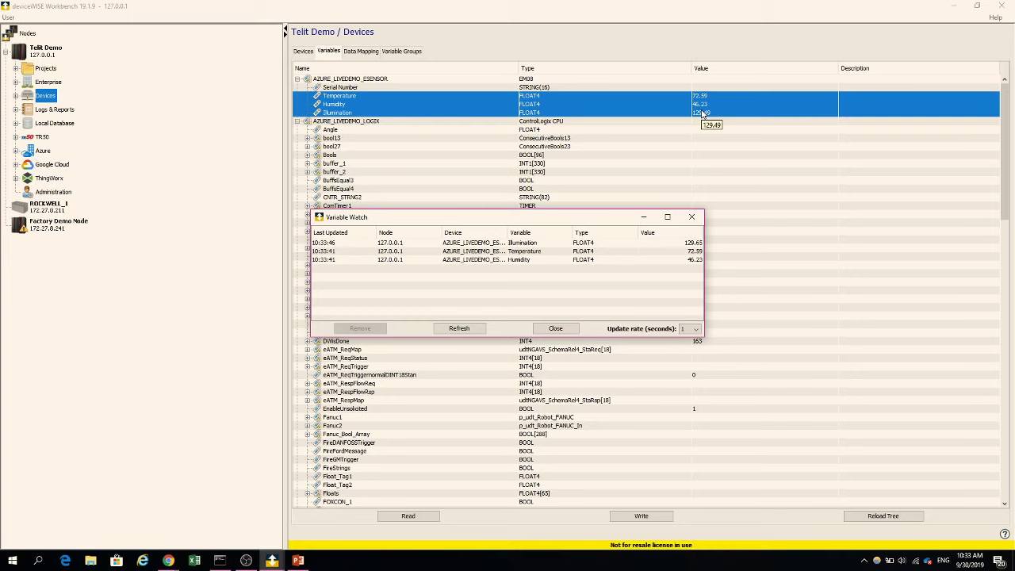
click(692, 217)
click(498, 291)
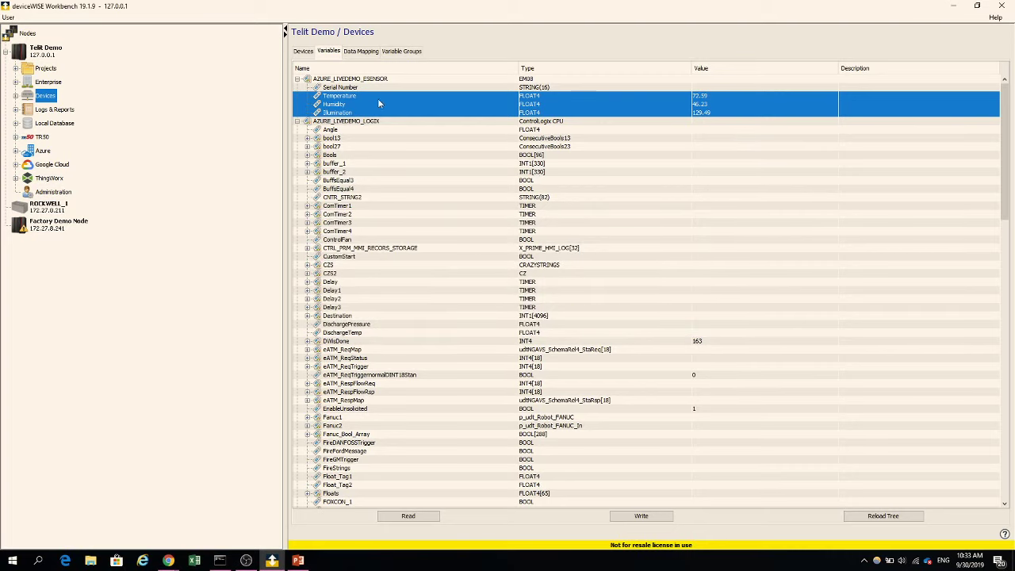
click(306, 52)
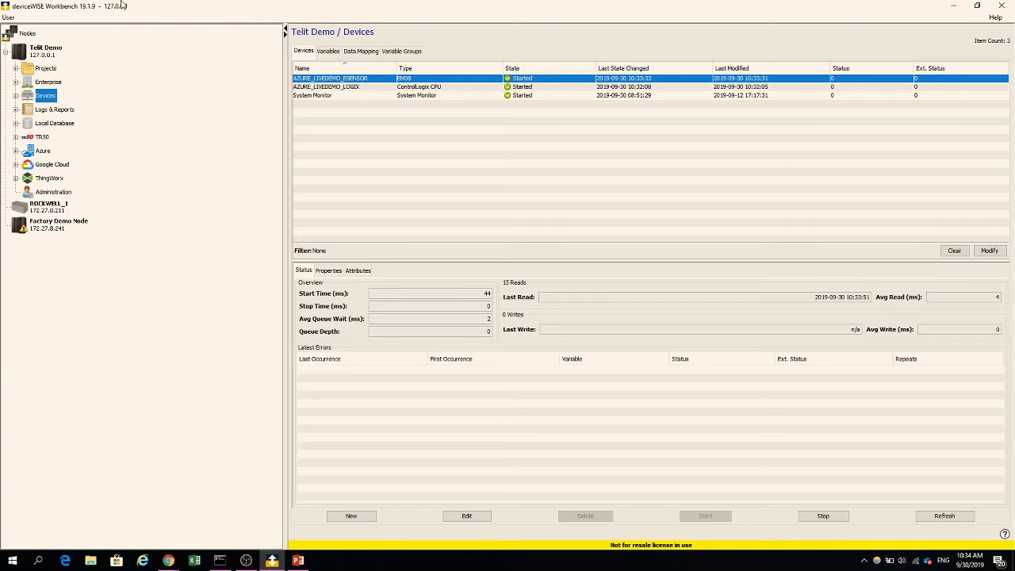
Go to Projects and close an accidentally opened new trigger editor
click(55, 72)
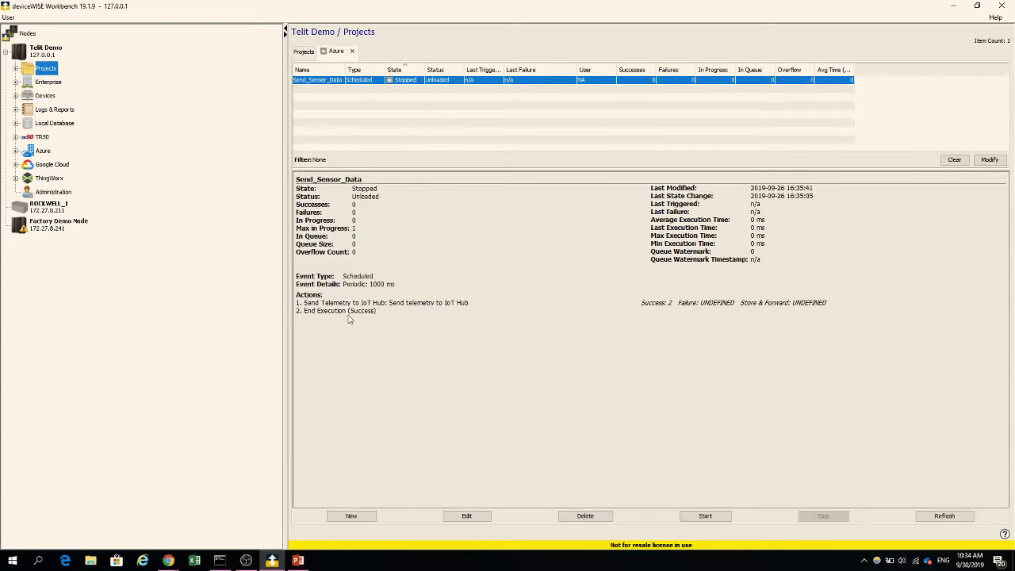
click(359, 517)
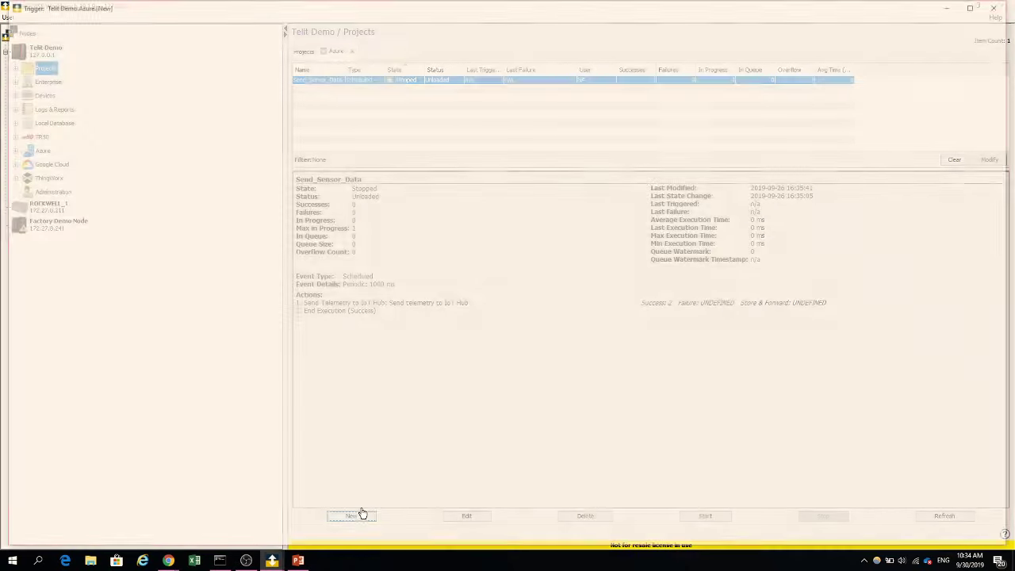
click(1003, 4)
Create the AZURE_LIVEDEMO project, start it and open its enlarged trigger list
click(304, 52)
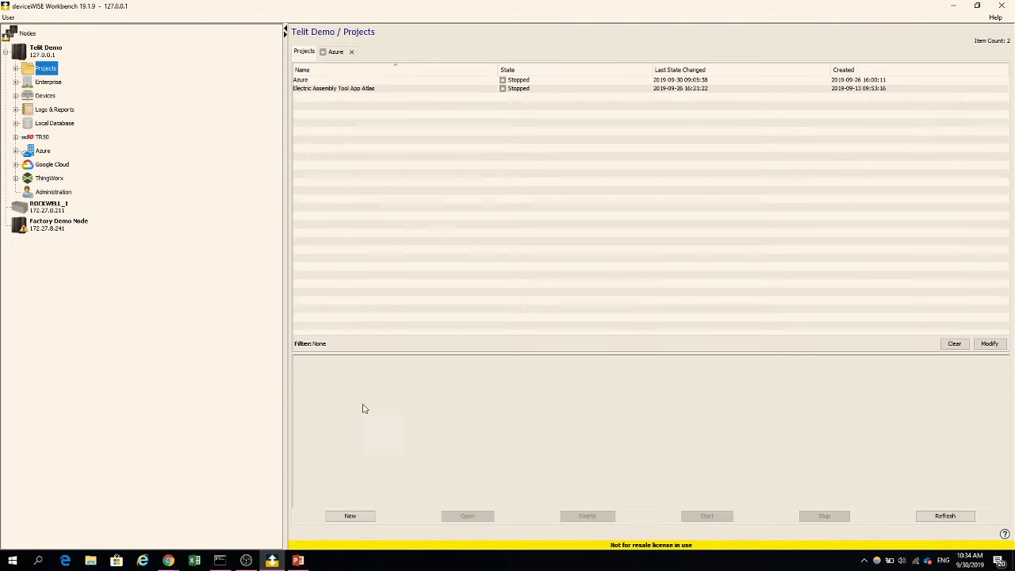
click(355, 516)
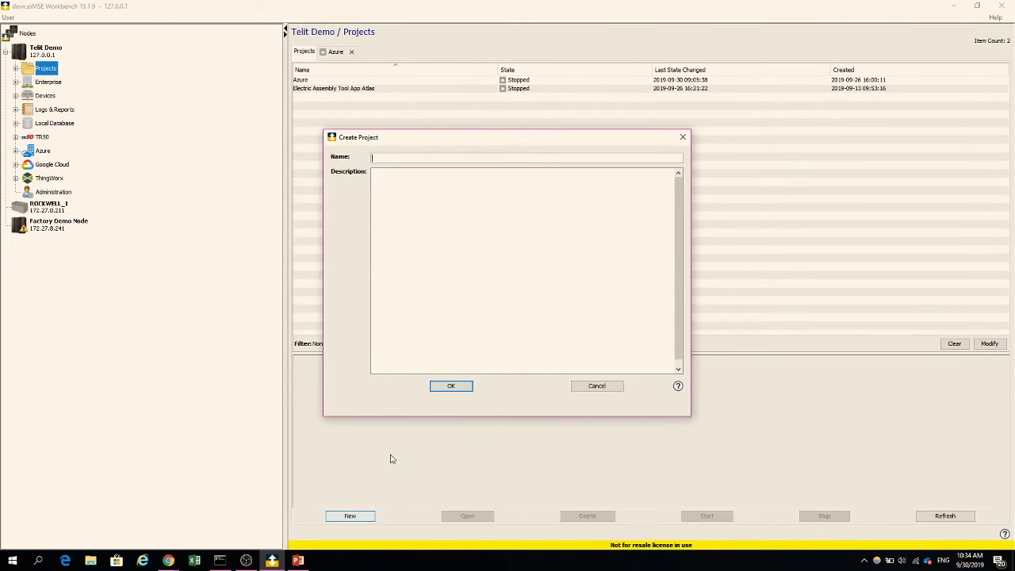
text(aZURE_LIVEDEMO)
click(458, 388)
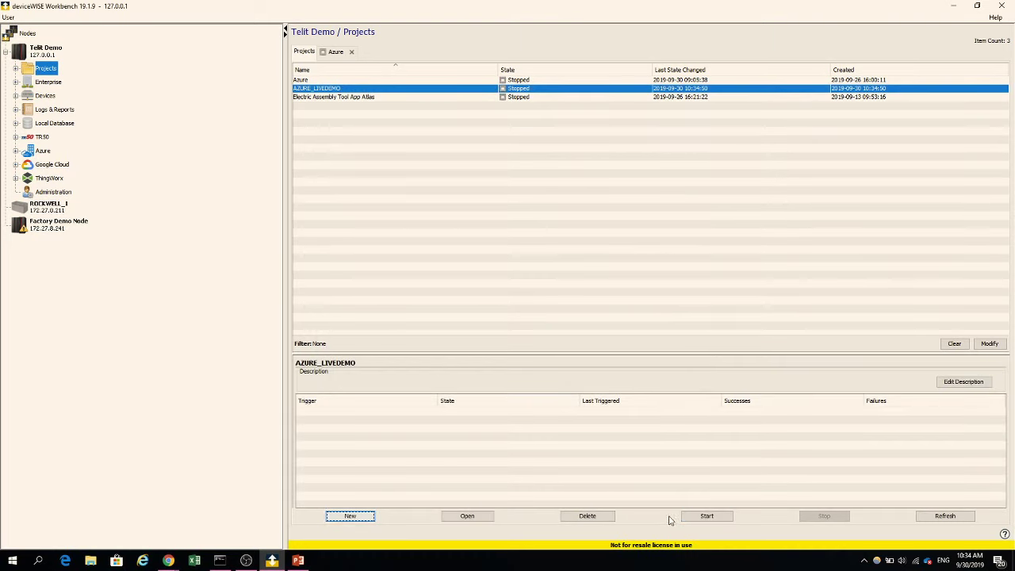
click(706, 516)
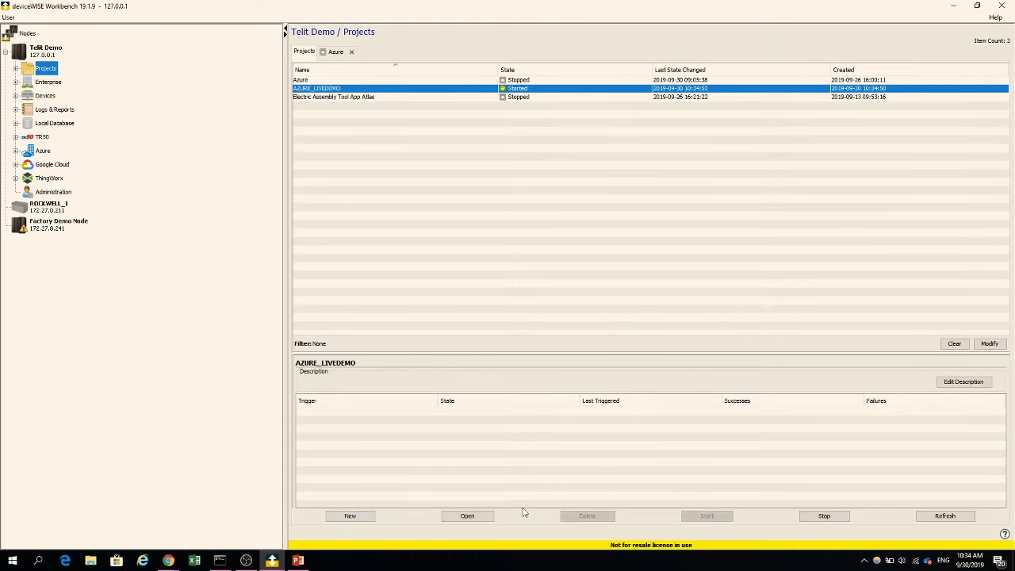
click(467, 516)
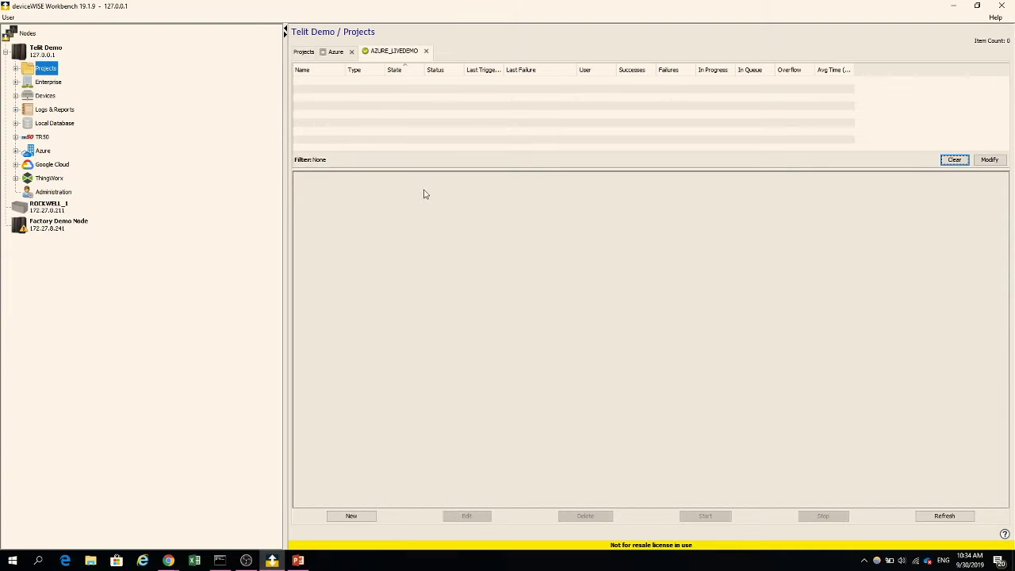
drag(426, 167, 426, 249)
Create a new trigger with an E-mail action below Start connected to an end step
click(351, 517)
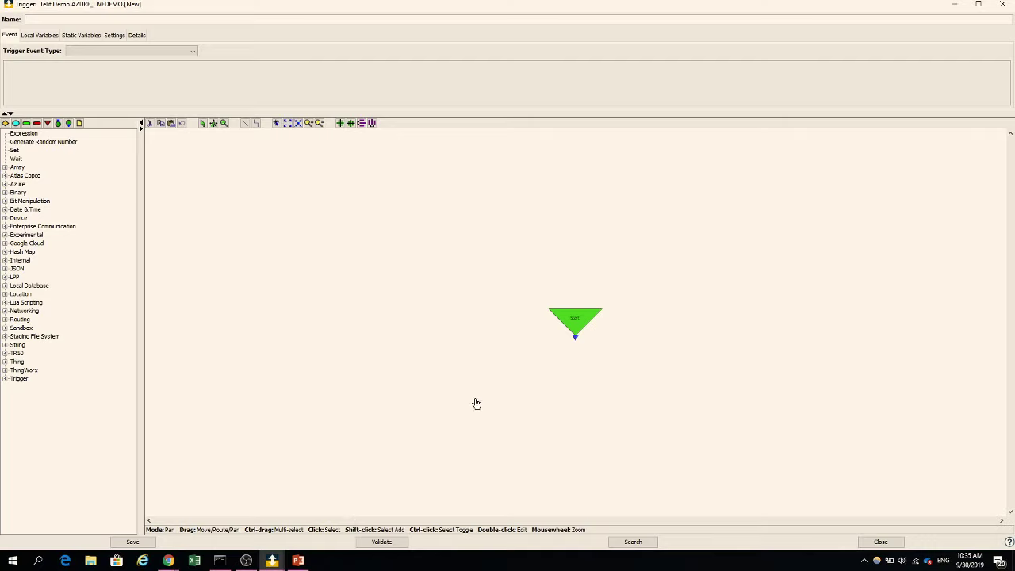
drag(568, 319, 449, 237)
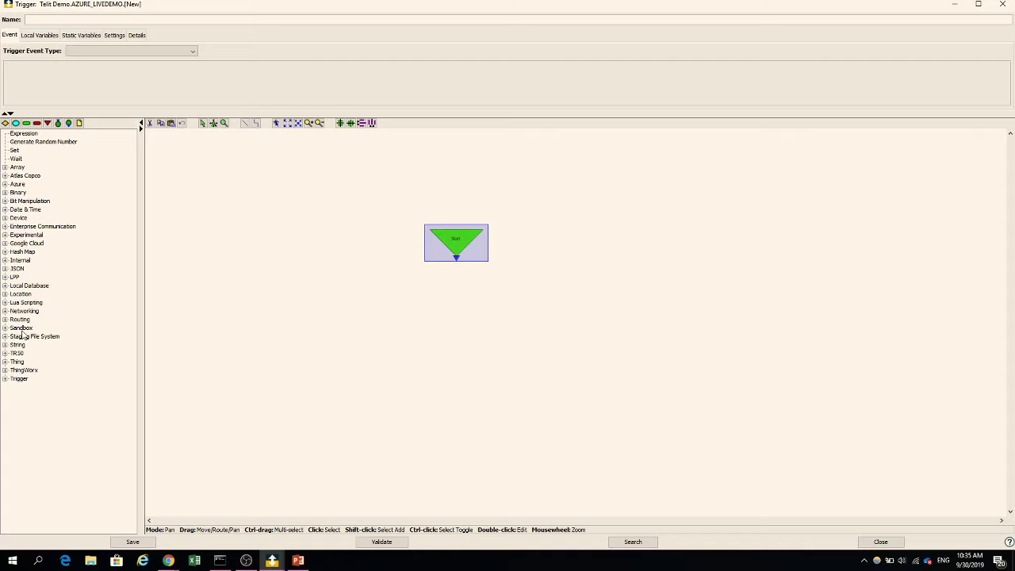
click(5, 311)
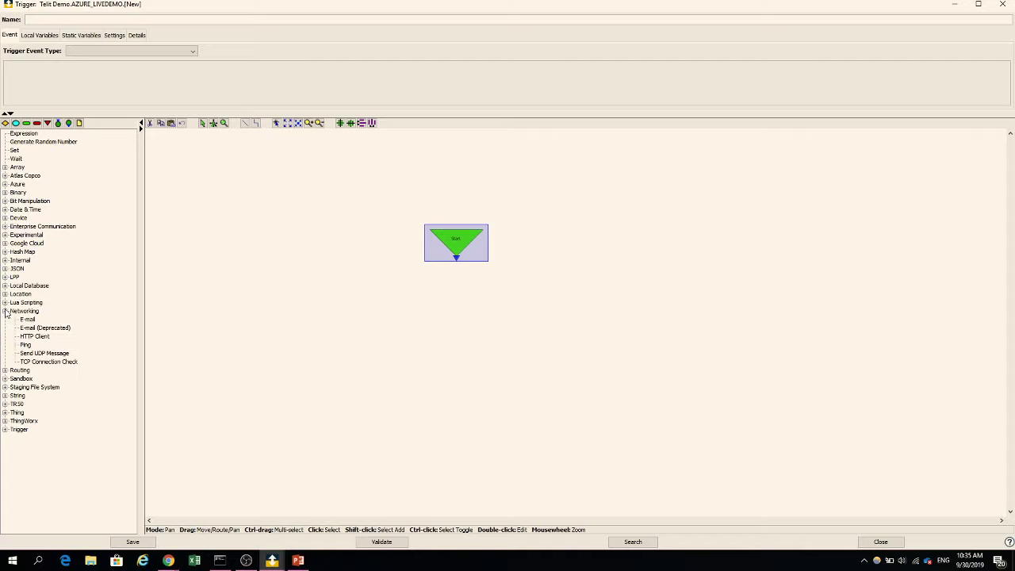
click(28, 318)
click(455, 346)
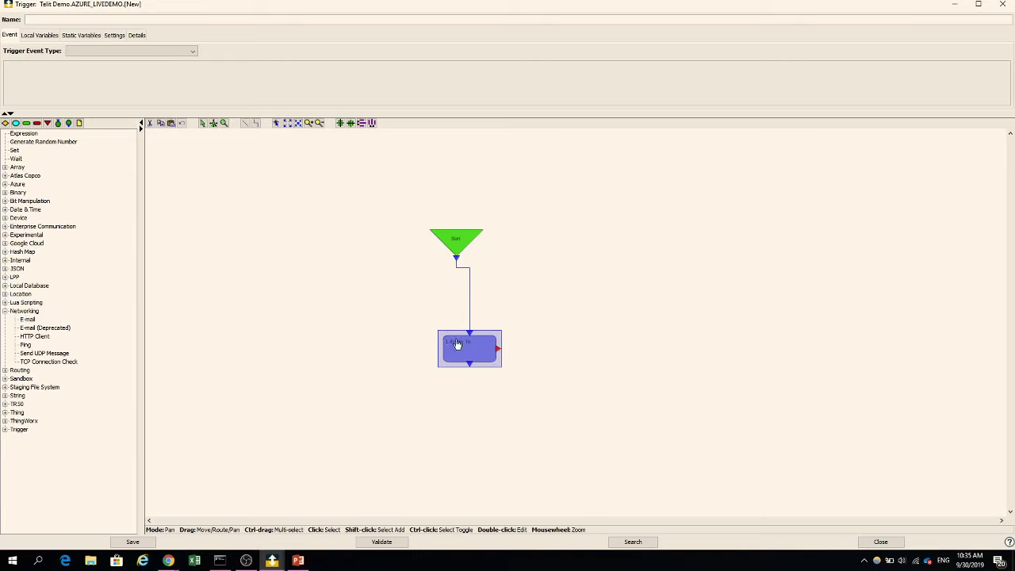
click(26, 123)
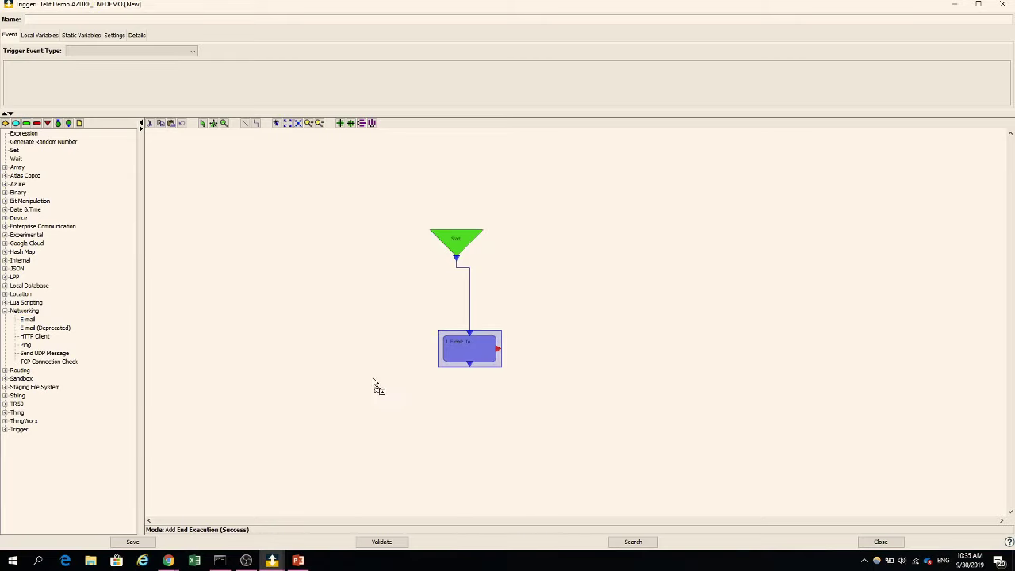
click(476, 450)
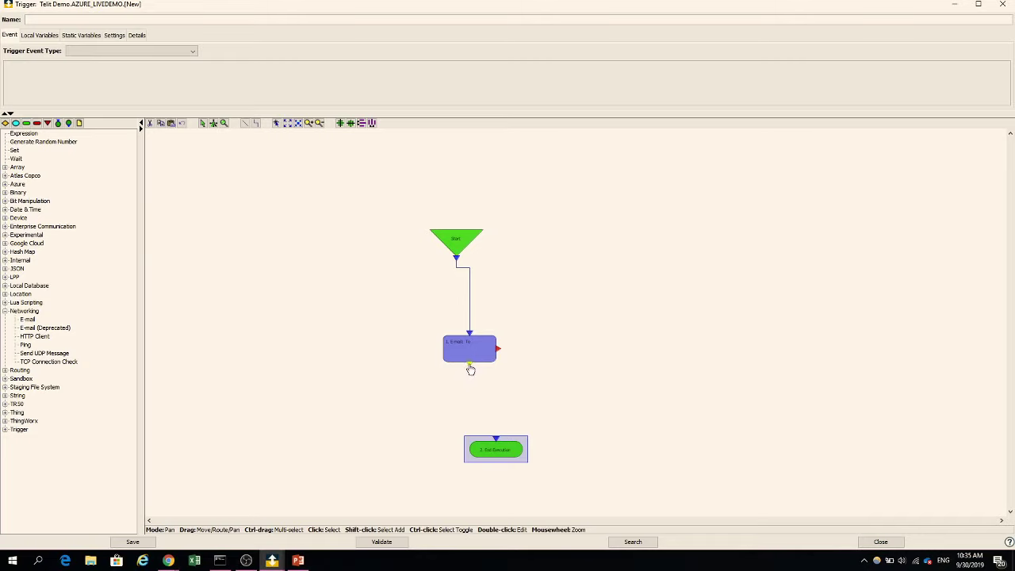
drag(469, 364, 499, 451)
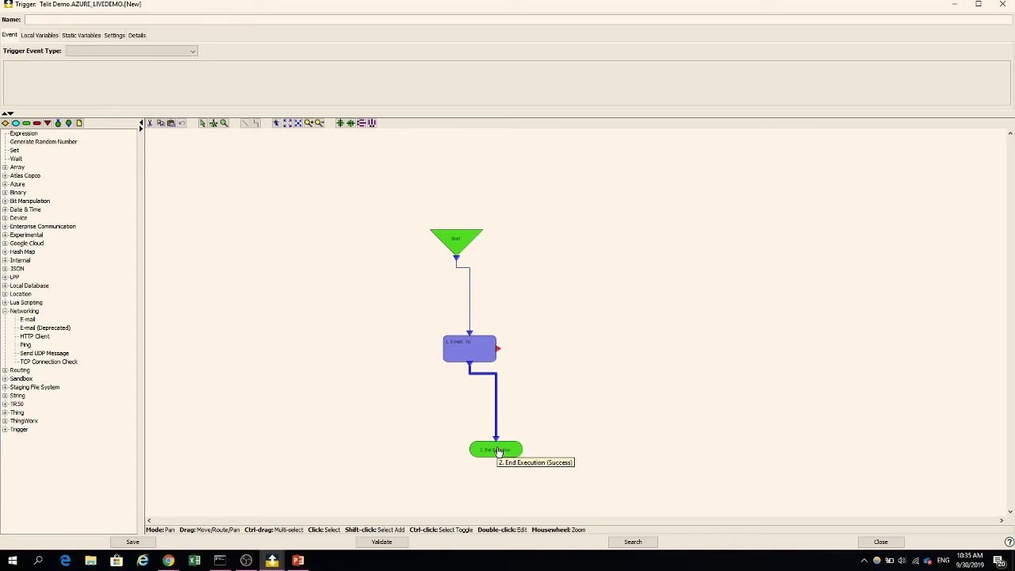
Delete the E-mail step and move End Execution up just below Start
click(467, 354)
key(Delete)
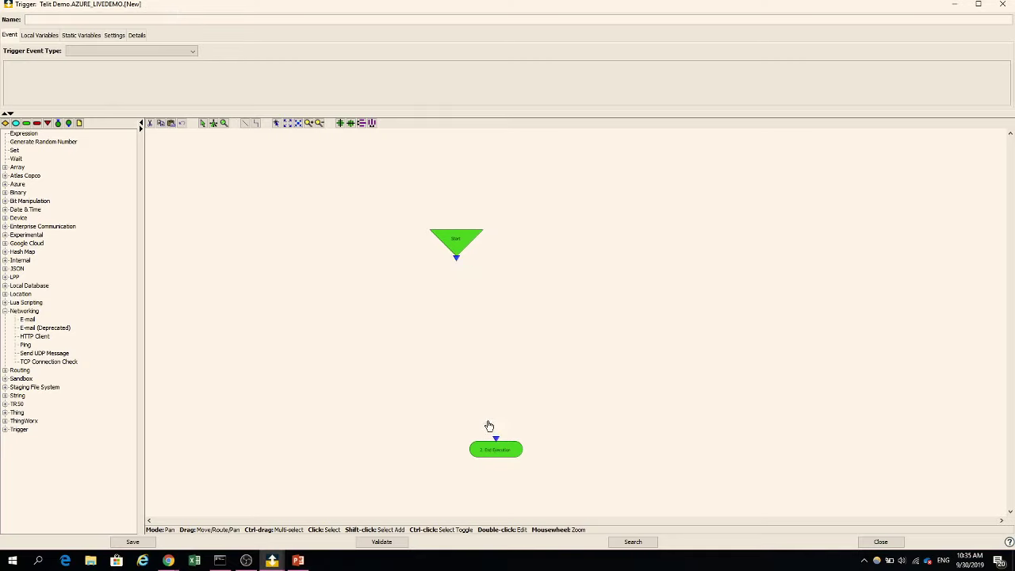
drag(493, 435, 453, 317)
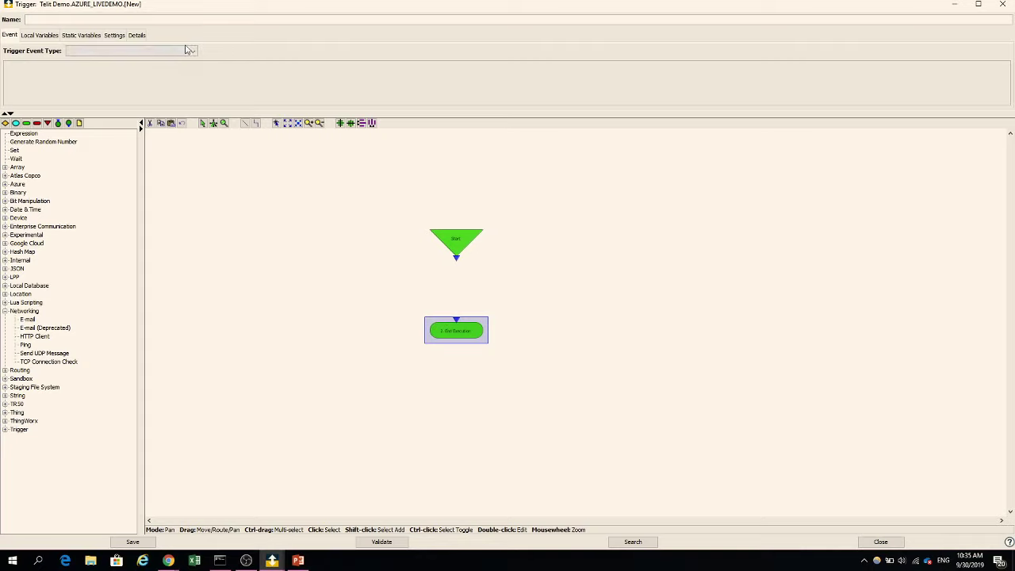
Name the trigger SEND_SENSOR_DATA and schedule it to run on Weekdays
click(188, 16)
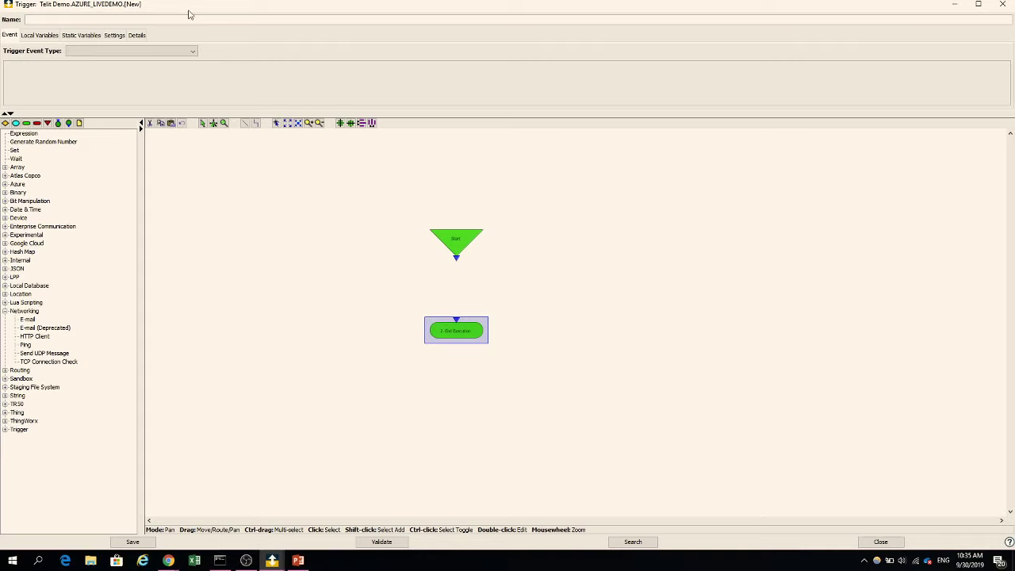
text(SEND_SENSOR_DATA)
click(191, 52)
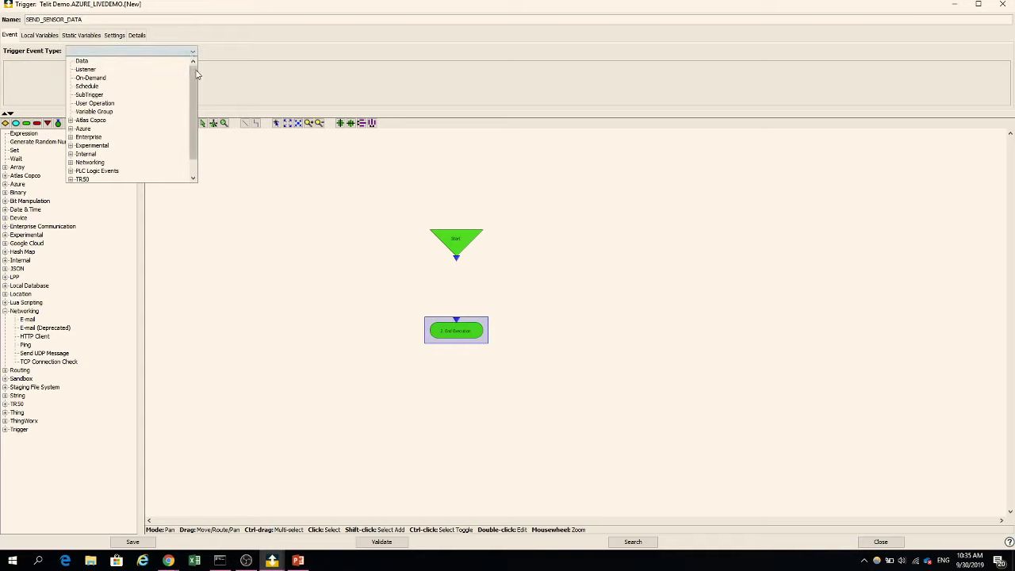
click(99, 86)
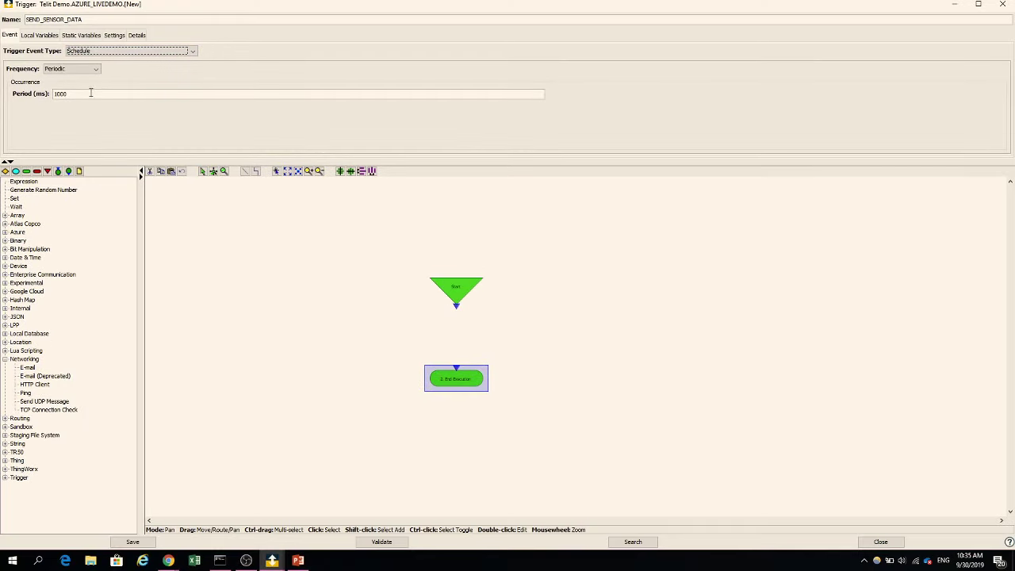
click(95, 69)
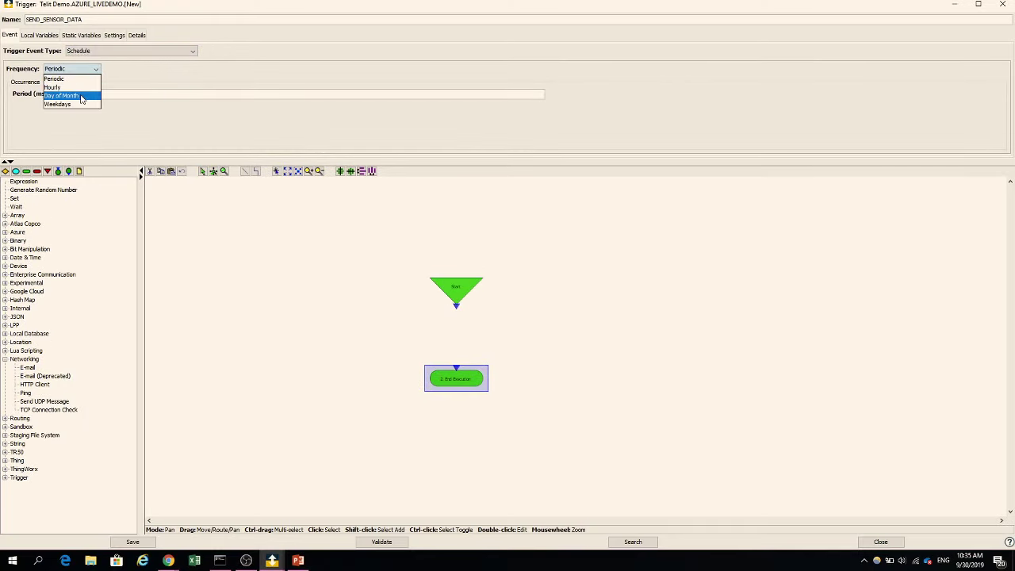
click(79, 104)
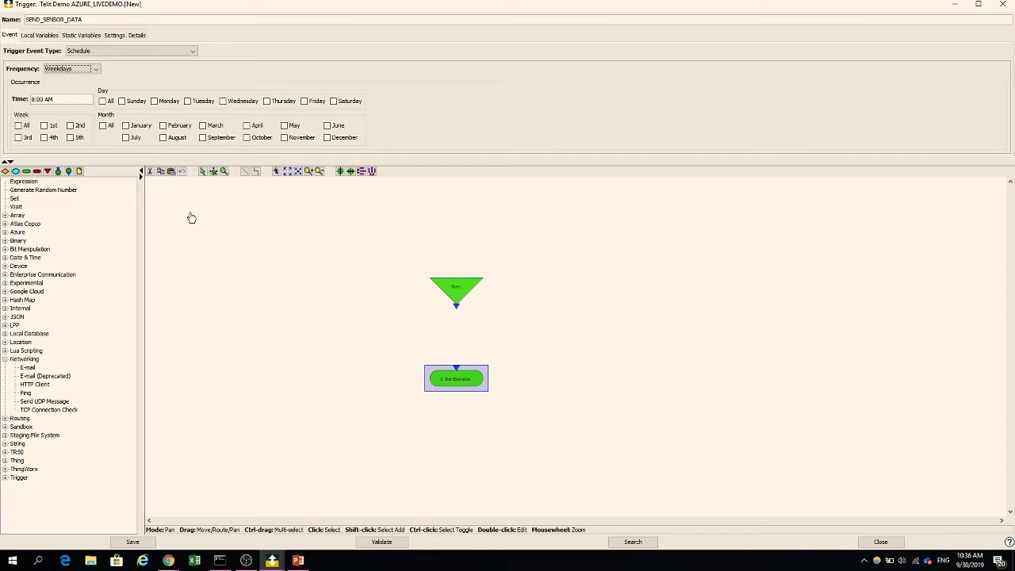
click(193, 52)
Set the event type to Data, watching variable AZURE_LIVEDEMO_LOGIX.bool13.bool1
scroll(195, 107, down, 2)
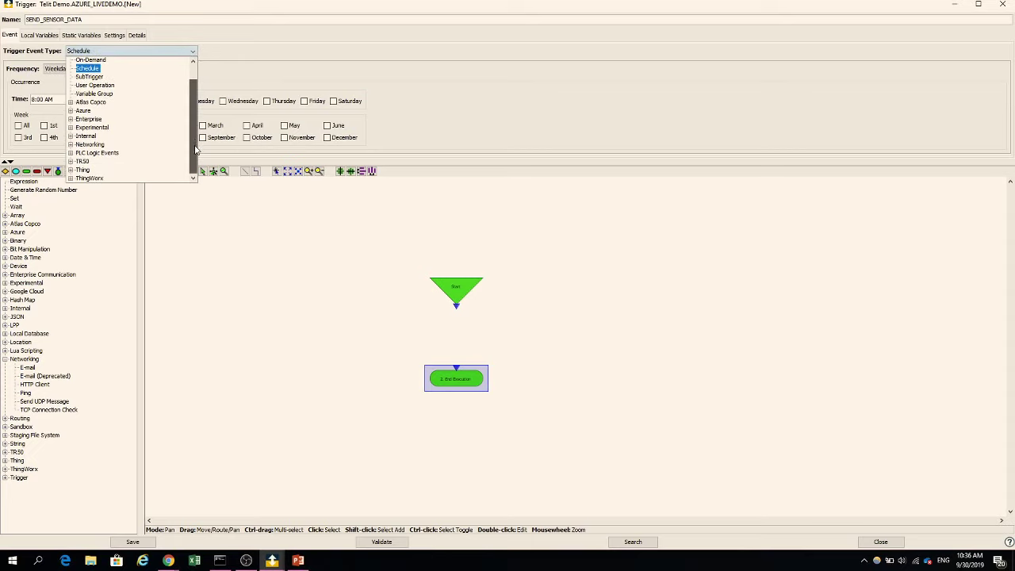
click(71, 152)
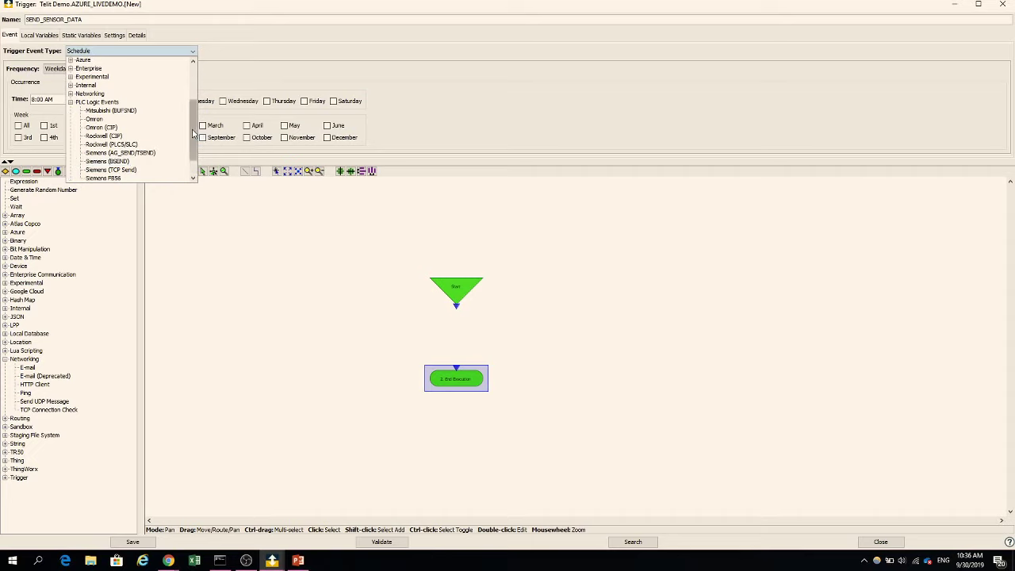
drag(195, 134, 195, 145)
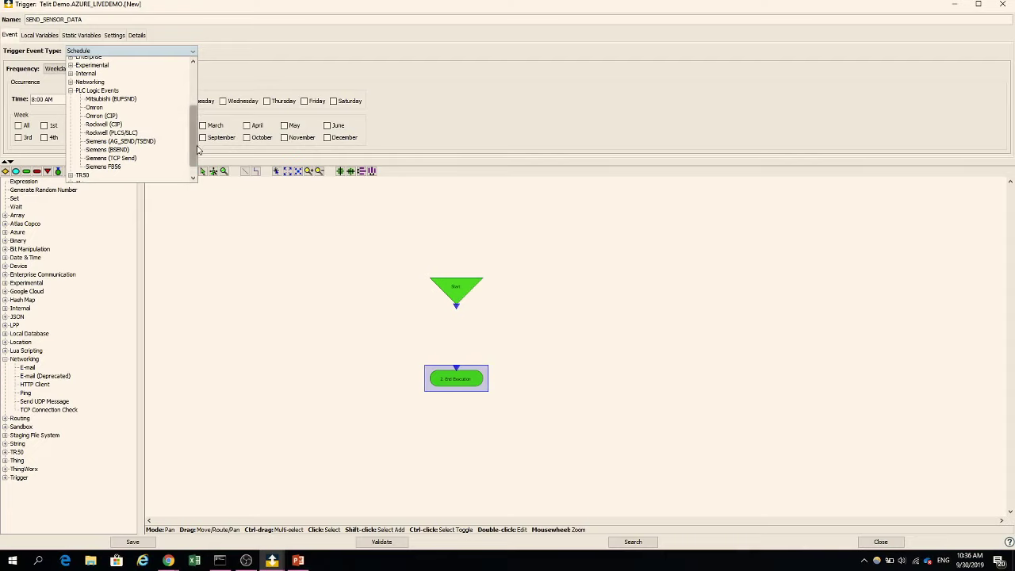
drag(197, 149, 191, 101)
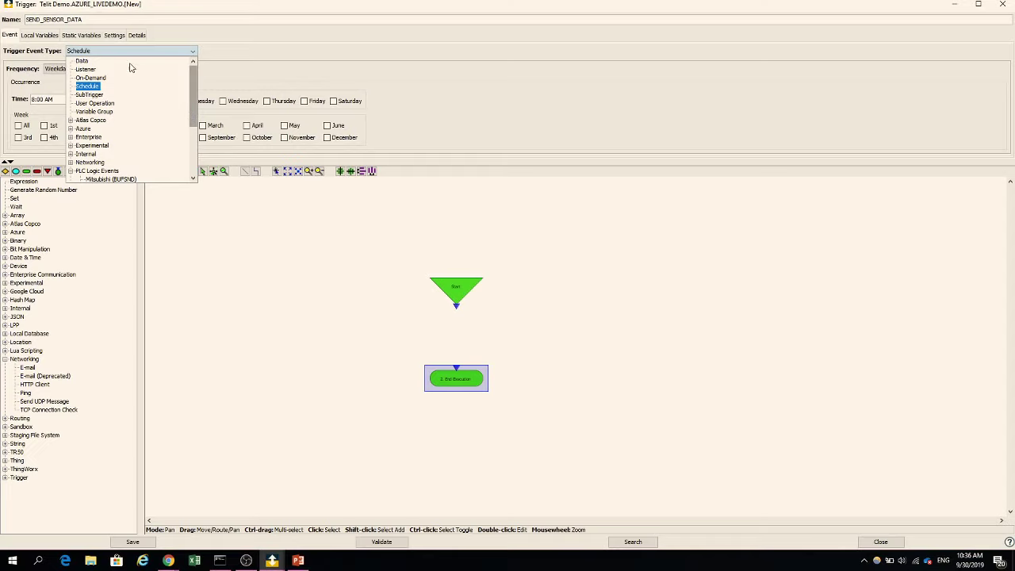
click(83, 62)
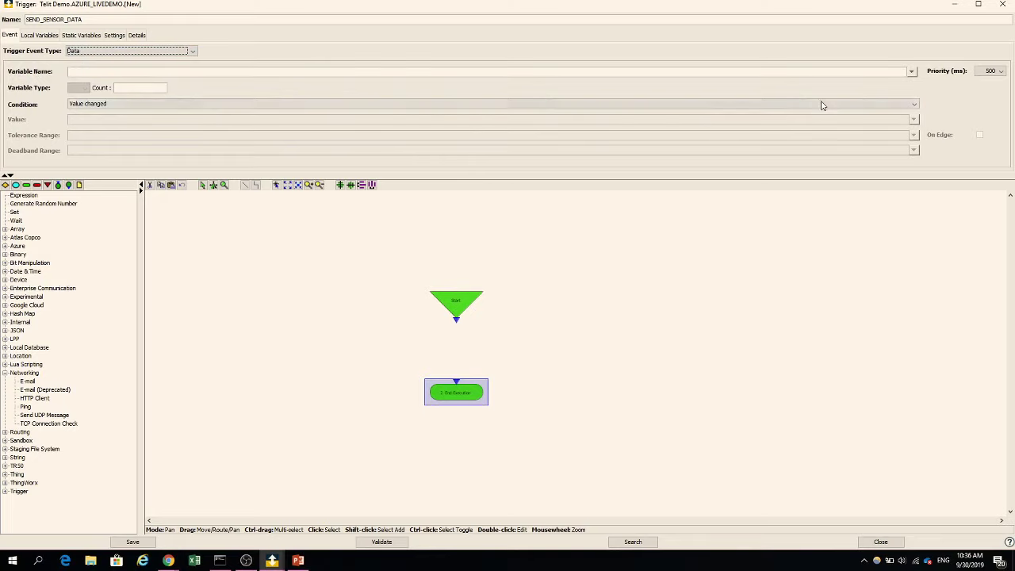
click(911, 71)
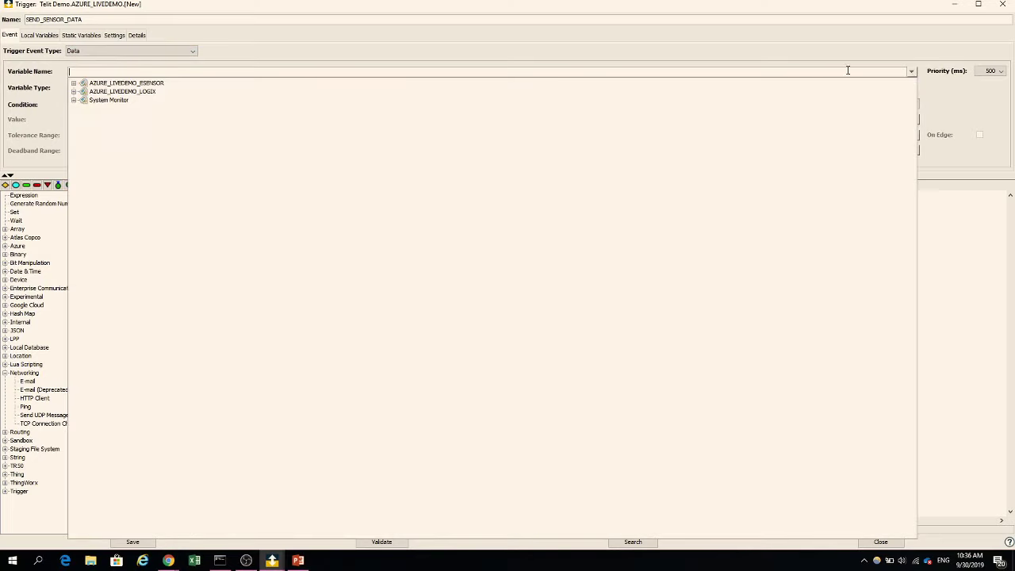
click(74, 92)
click(85, 100)
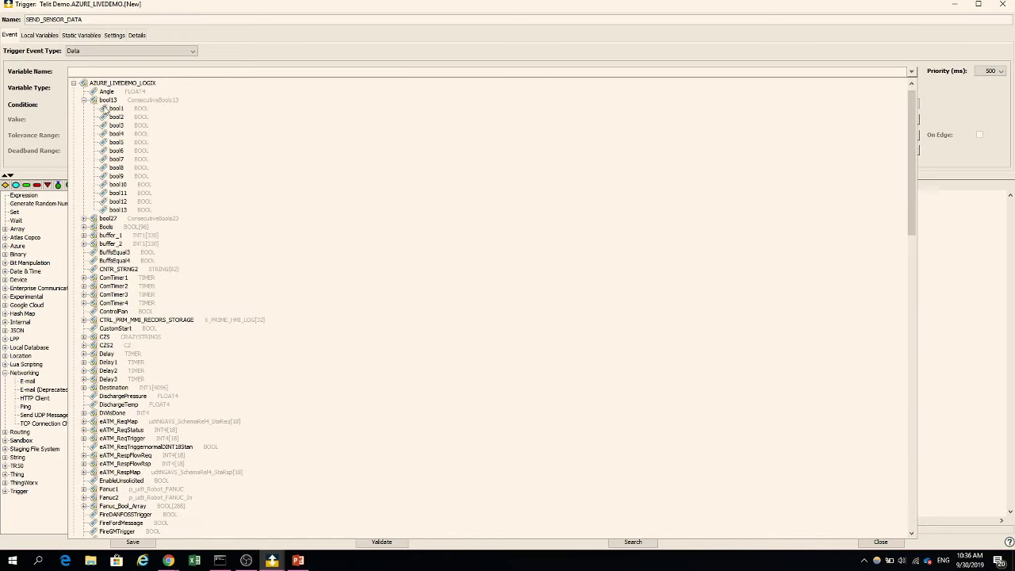
click(126, 112)
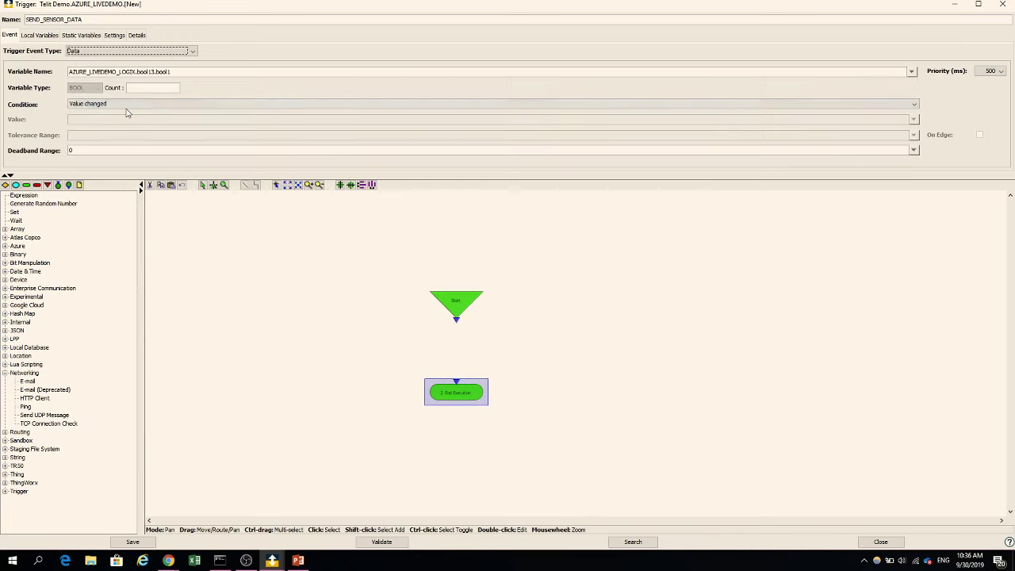
Switch the trigger event type to Azure Receive
click(193, 52)
drag(196, 90, 195, 103)
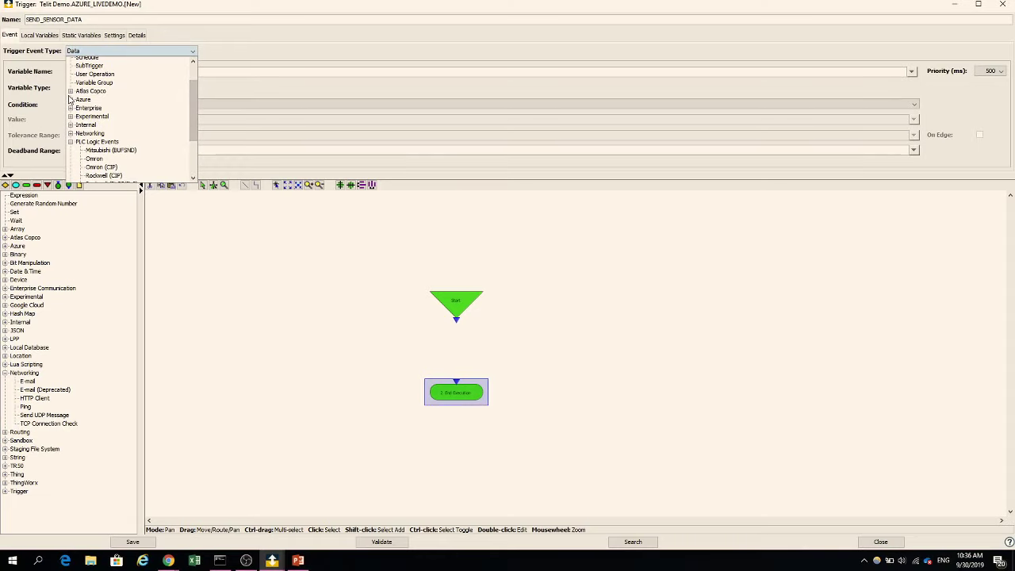
click(70, 100)
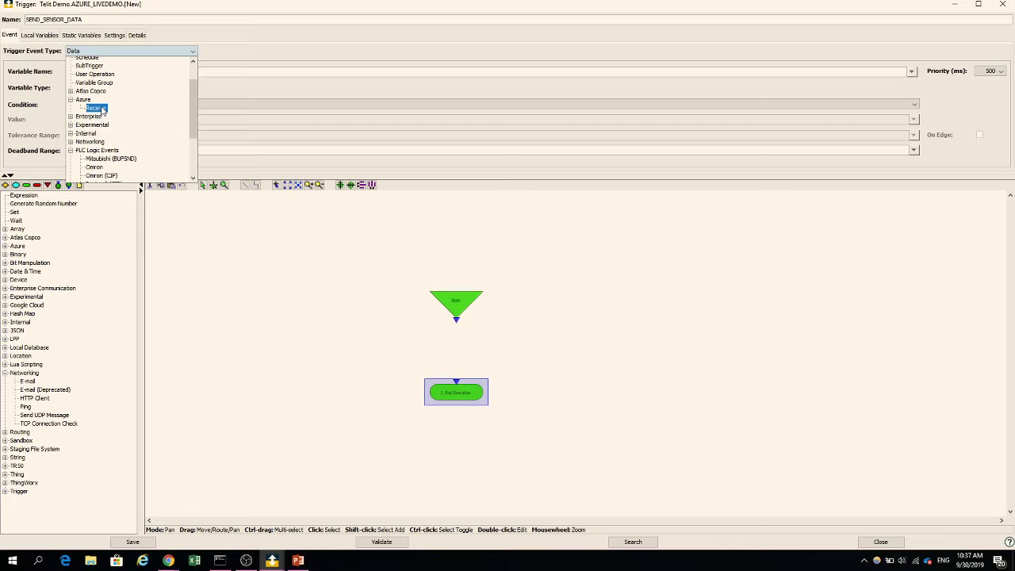
click(102, 110)
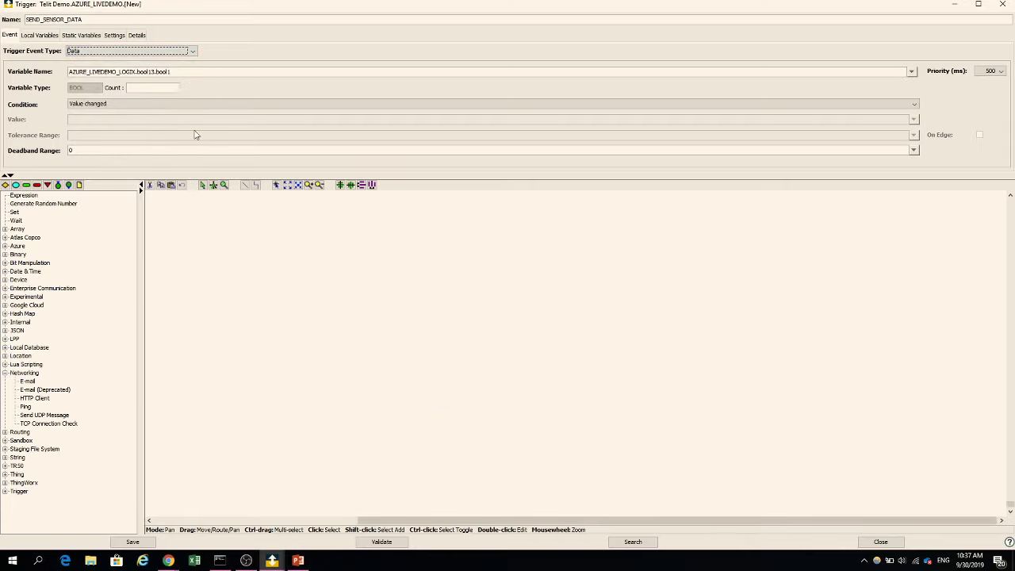
Make the trigger a Schedule event with Periodic frequency every 1000 ms
click(192, 53)
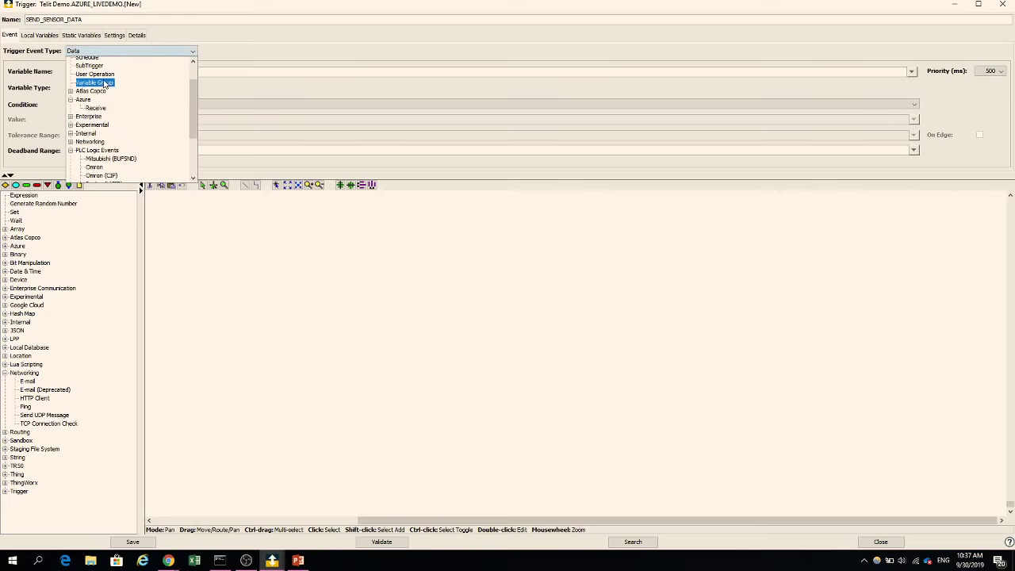
scroll(192, 88, up, 2)
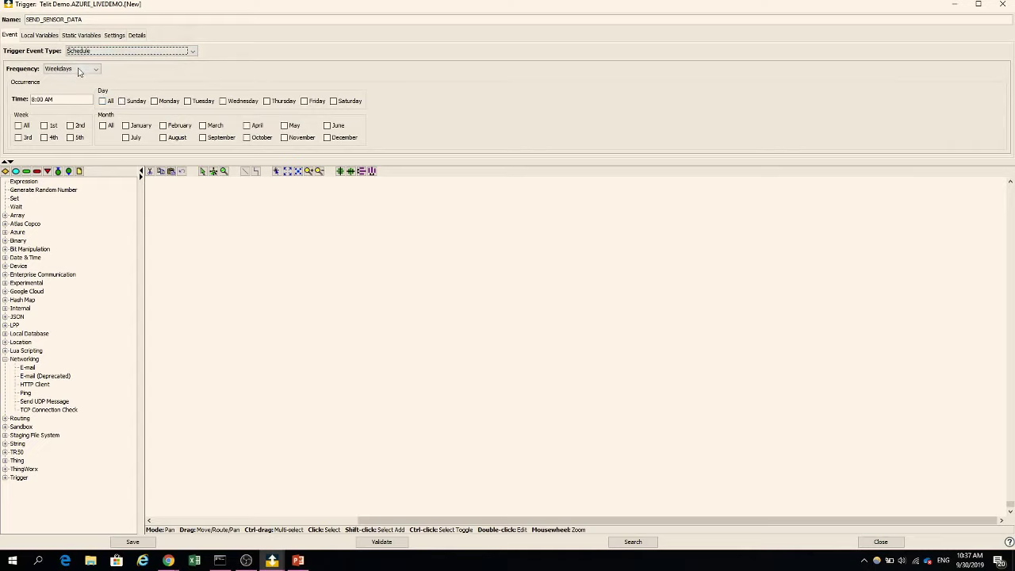
click(96, 70)
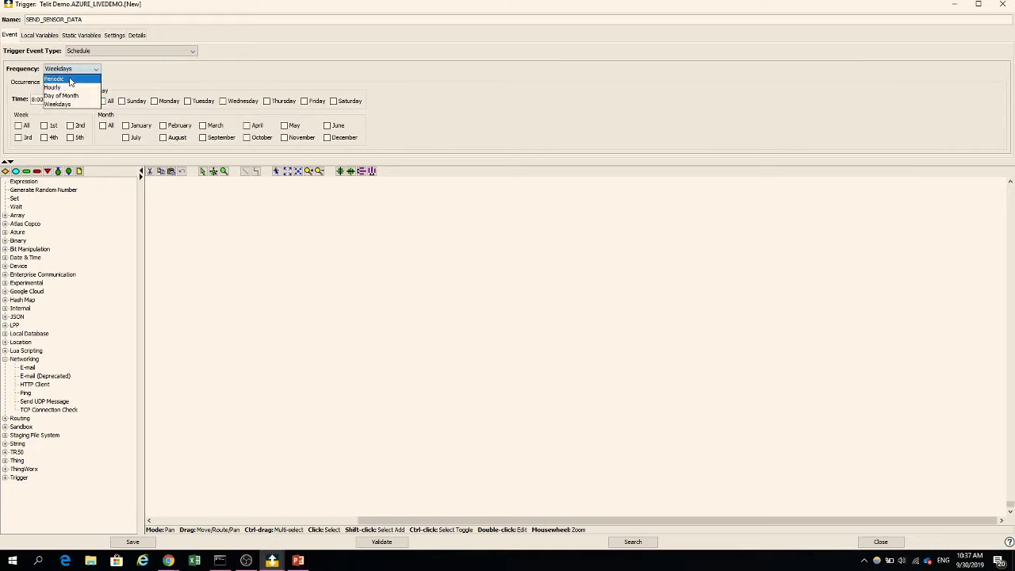
click(69, 80)
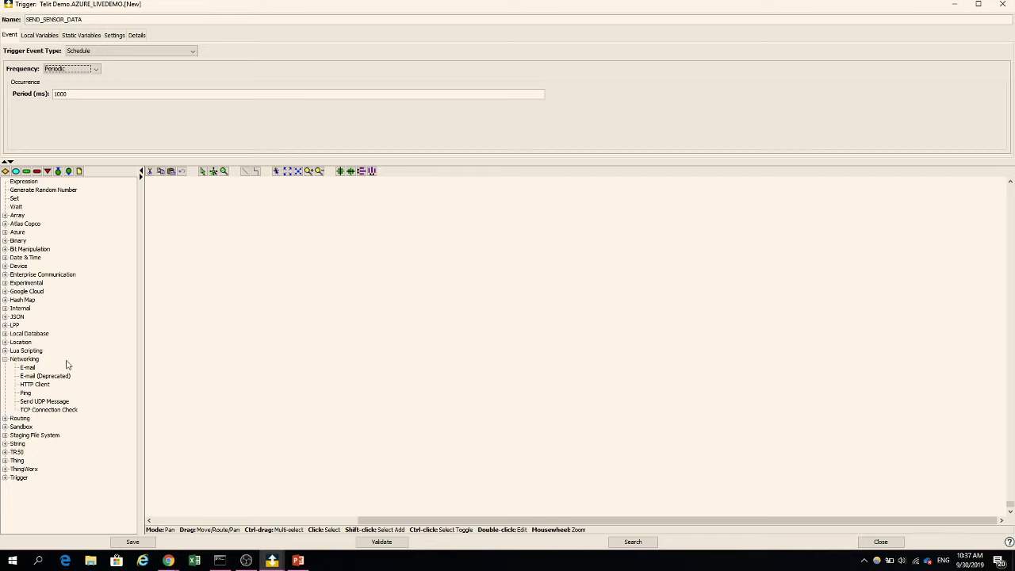
Add an Azure Send Telemetry to IoT Hub action to the SEND_SENSOR_DATA flowchart
click(6, 360)
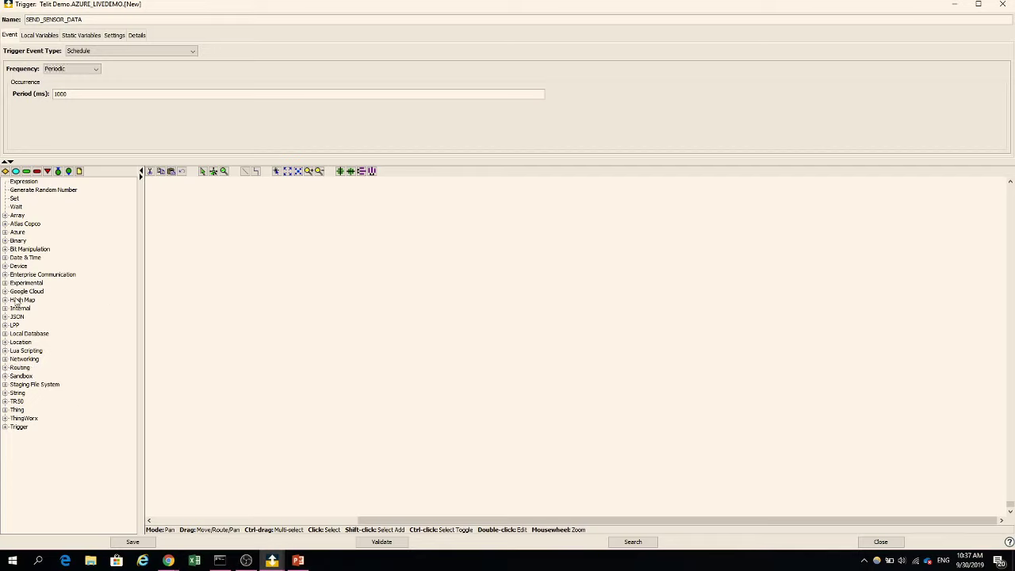
click(5, 232)
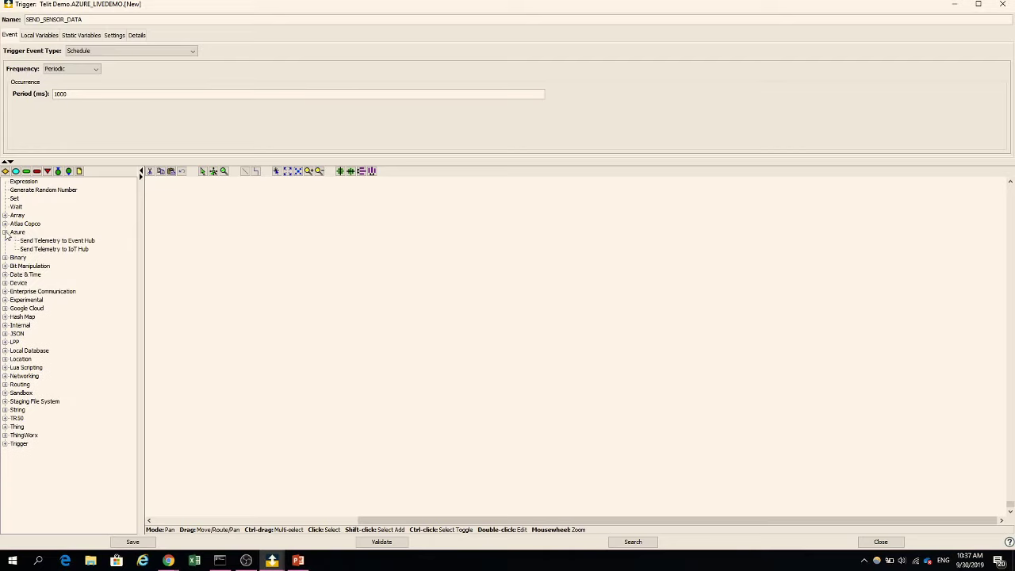
click(63, 250)
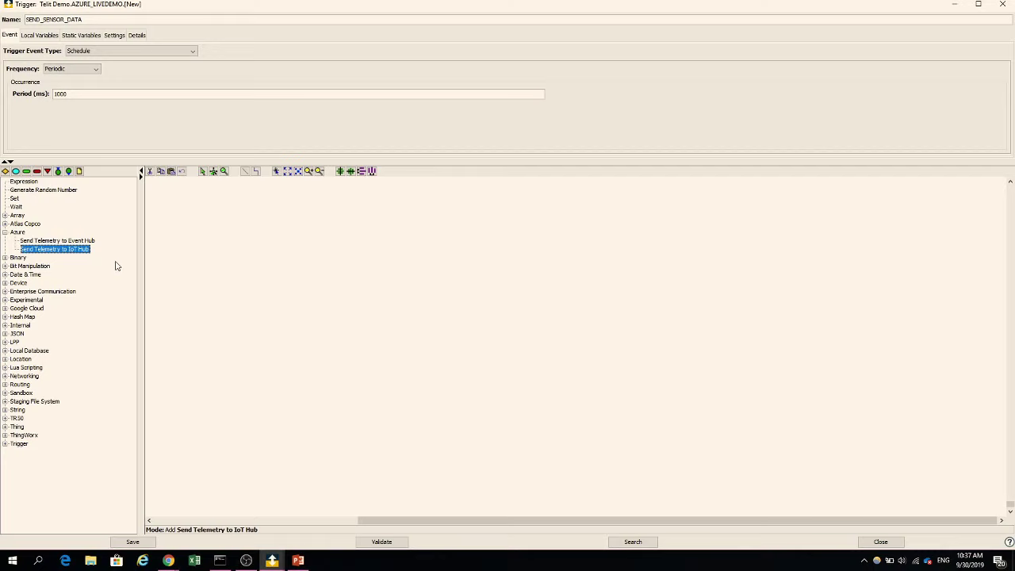
click(354, 331)
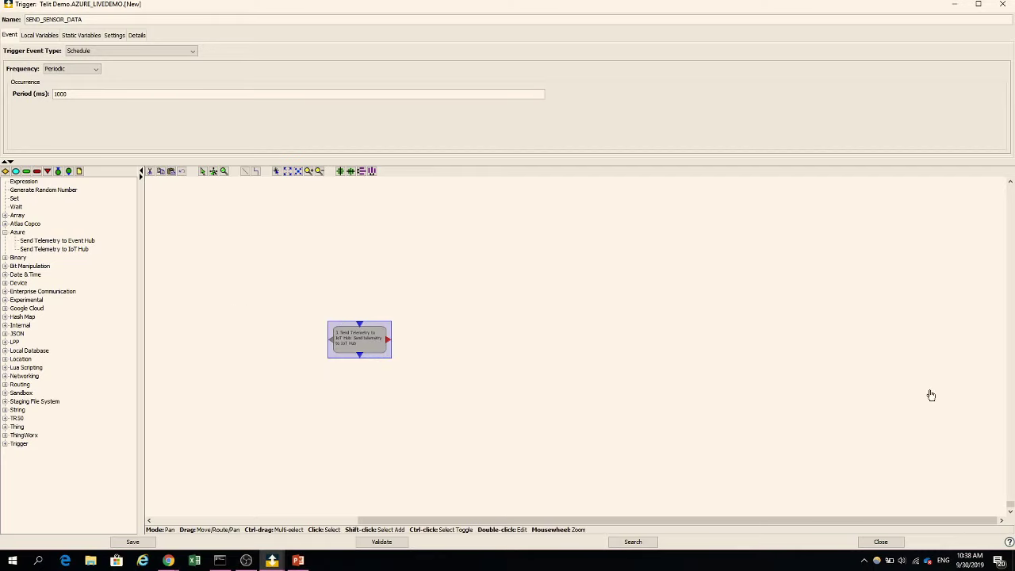
Place the telemetry node between Start and End Execution and connect Start → telemetry → End Execution
click(288, 172)
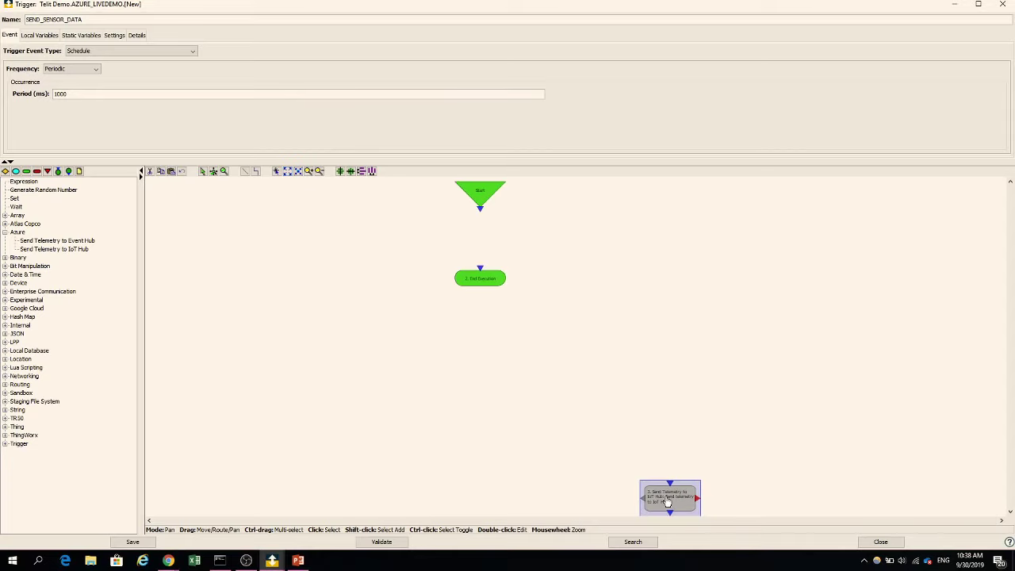
drag(652, 485, 462, 218)
drag(482, 280, 491, 354)
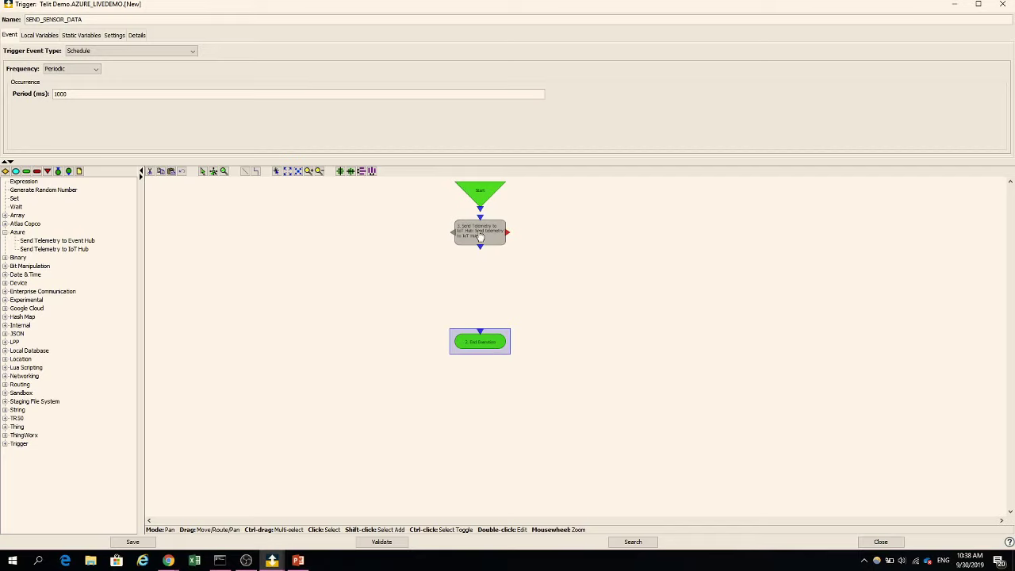
drag(478, 238, 478, 276)
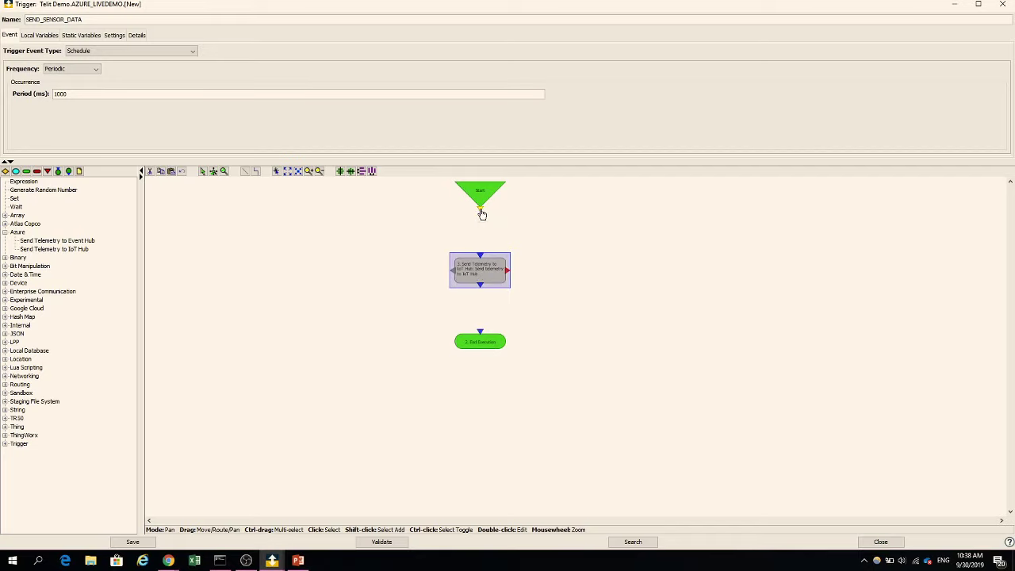
drag(480, 210, 482, 343)
click(480, 277)
Set the telemetry action's Azure Device to demo_gateway and open its Variable Template editor
double_click(480, 277)
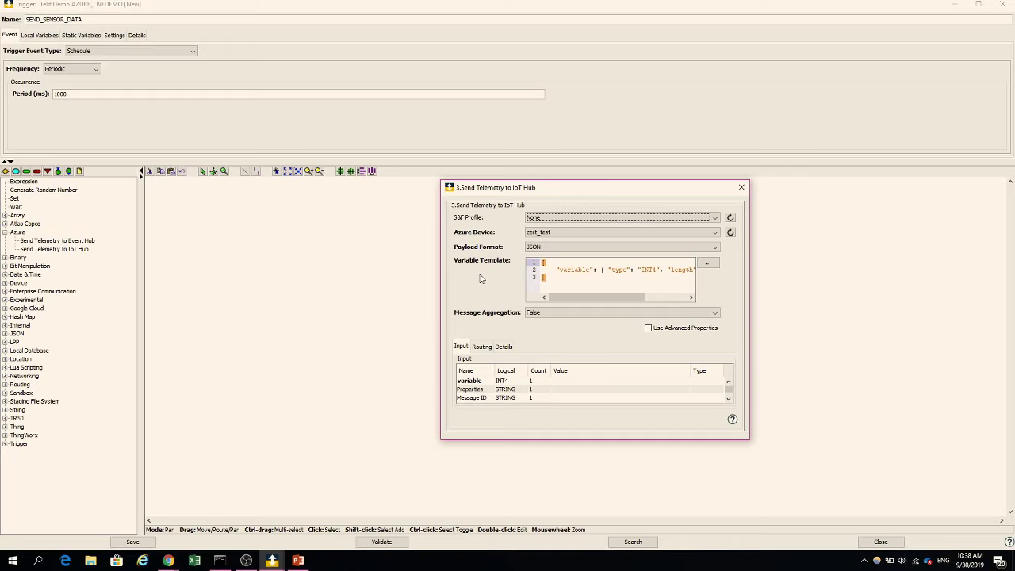
click(714, 232)
click(614, 259)
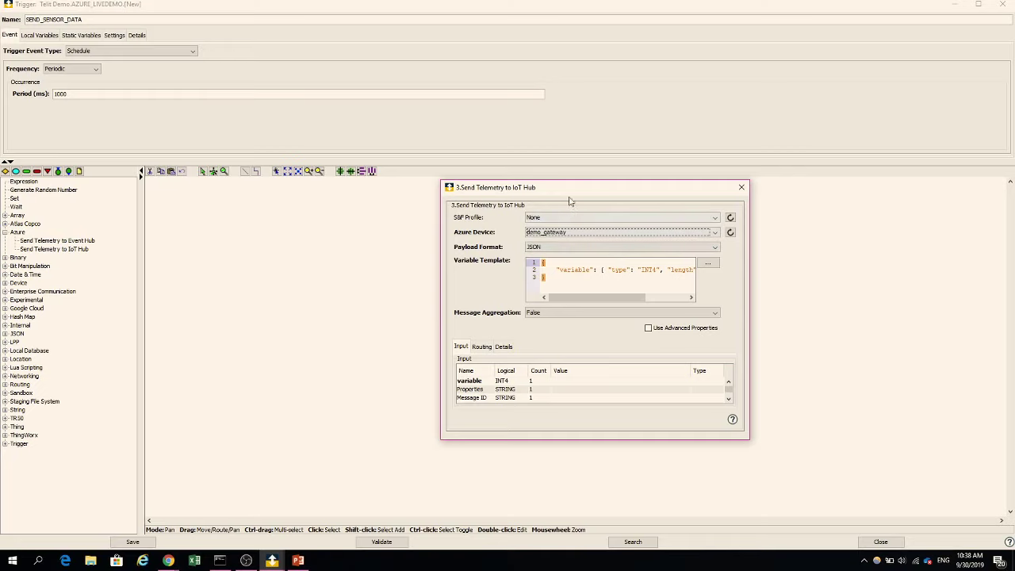
drag(570, 199, 492, 147)
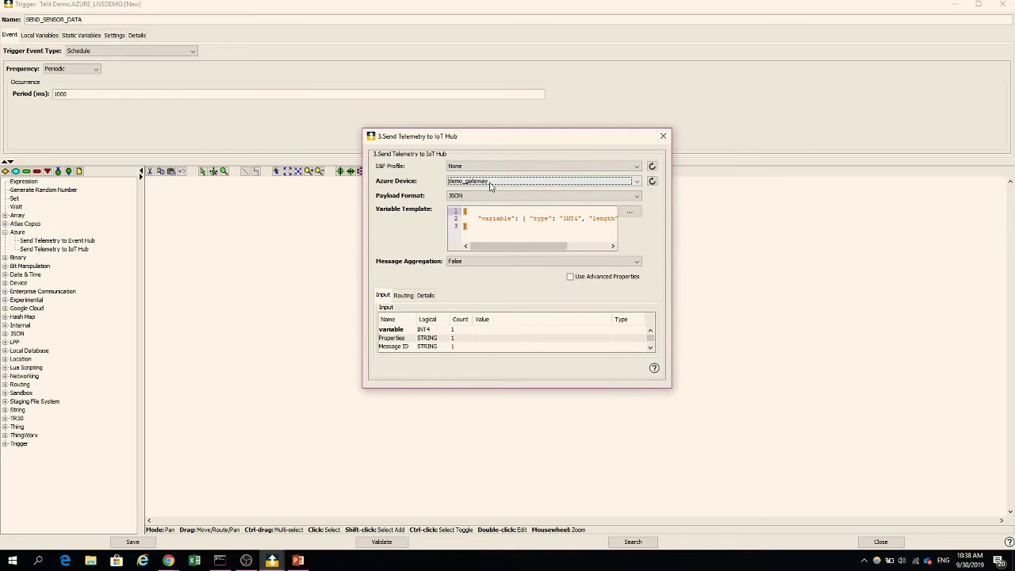
click(630, 212)
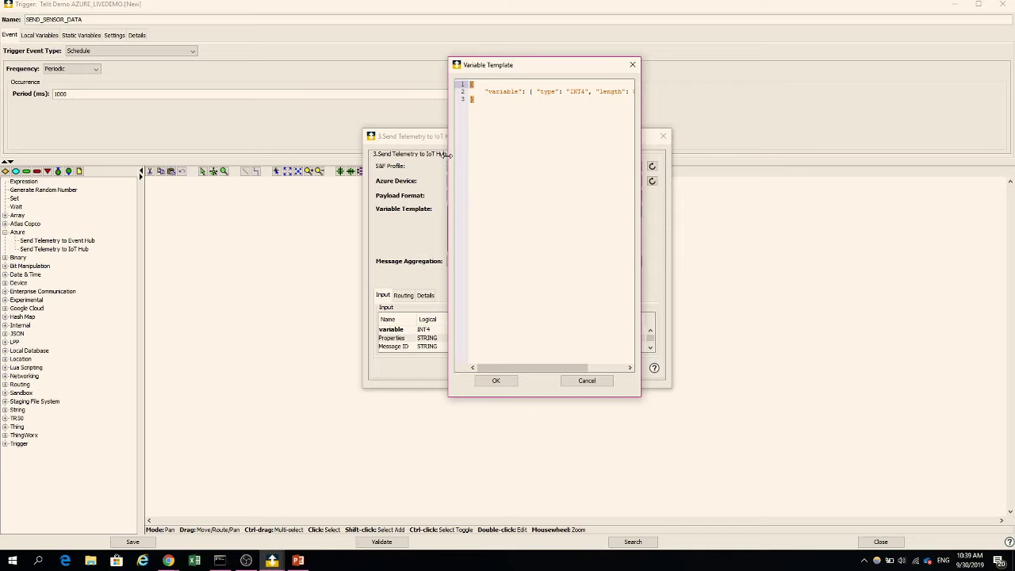
Rename the template's 'variable' key to Temperature and change its type from INT4 to FLOAT4
drag(447, 155, 238, 136)
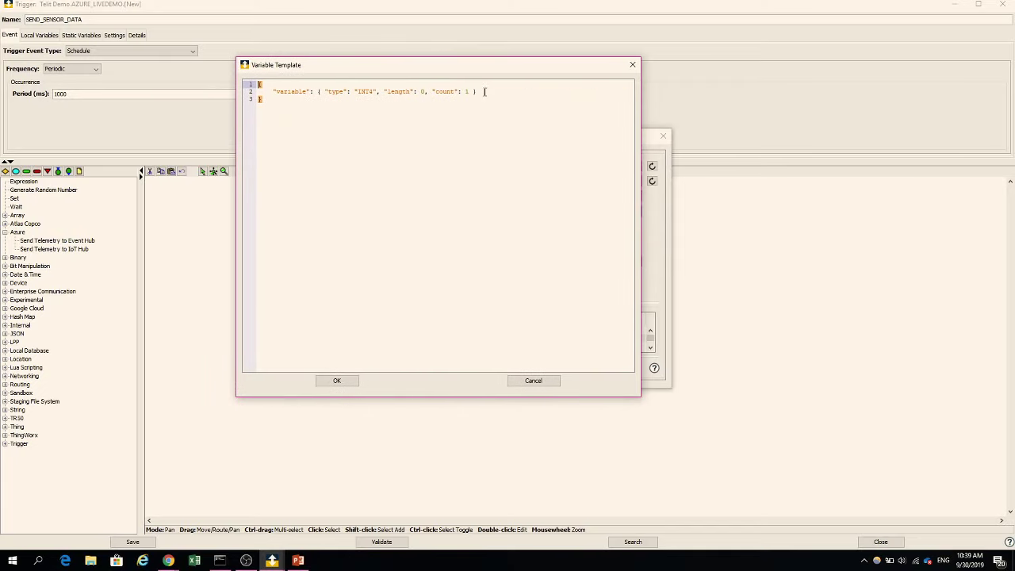
double_click(300, 91)
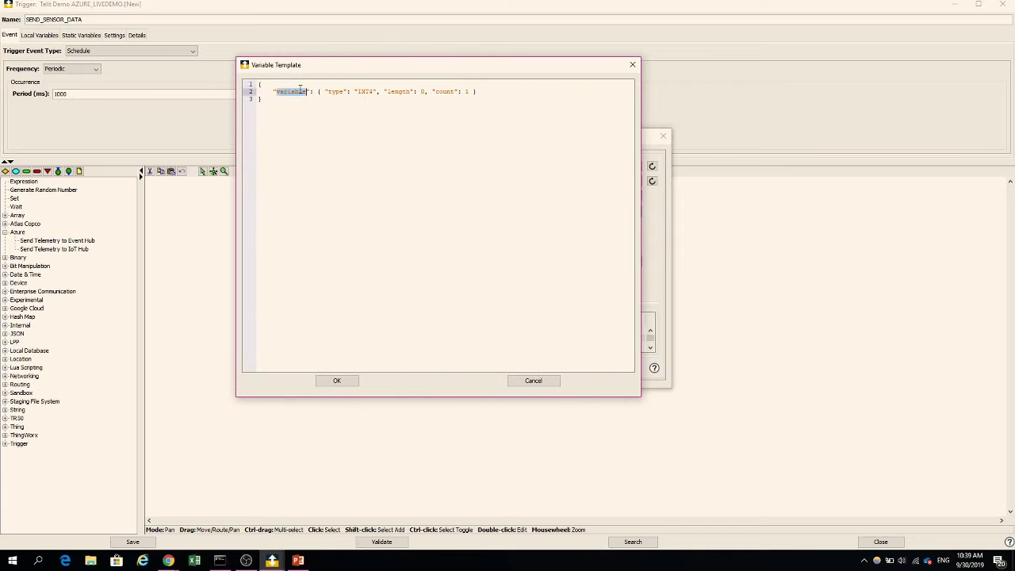
text(Temp)
key(BackSpace)
key(BackSpace)
key(BackSpace)
text(emperature)
double_click(377, 92)
text(FLOAT)
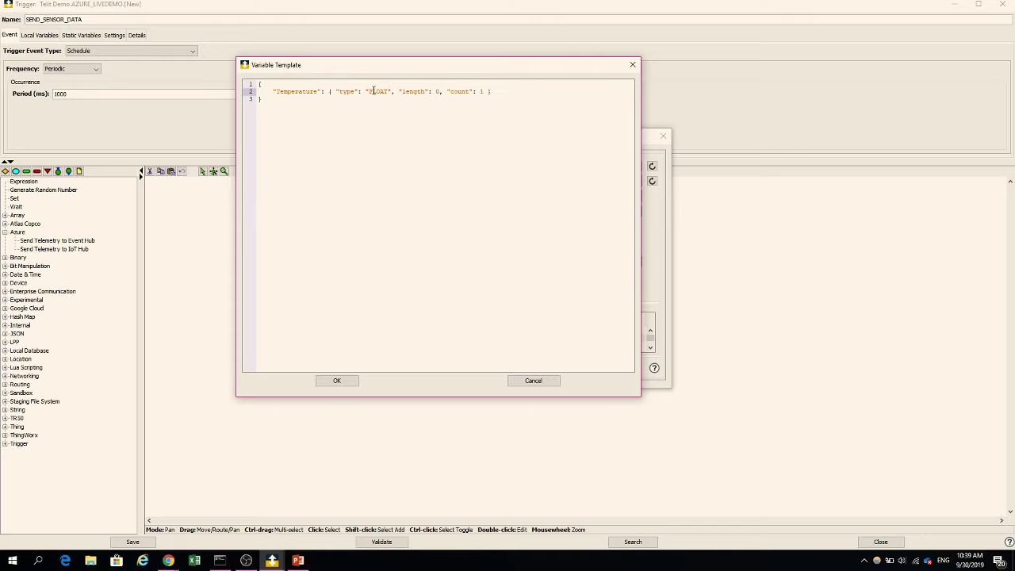
text(4)
Copy the Temperature entry and paste it as line 3, separated by a comma
click(498, 91)
text(,)
key(Return)
key(BackSpace)
drag(494, 92, 446, 75)
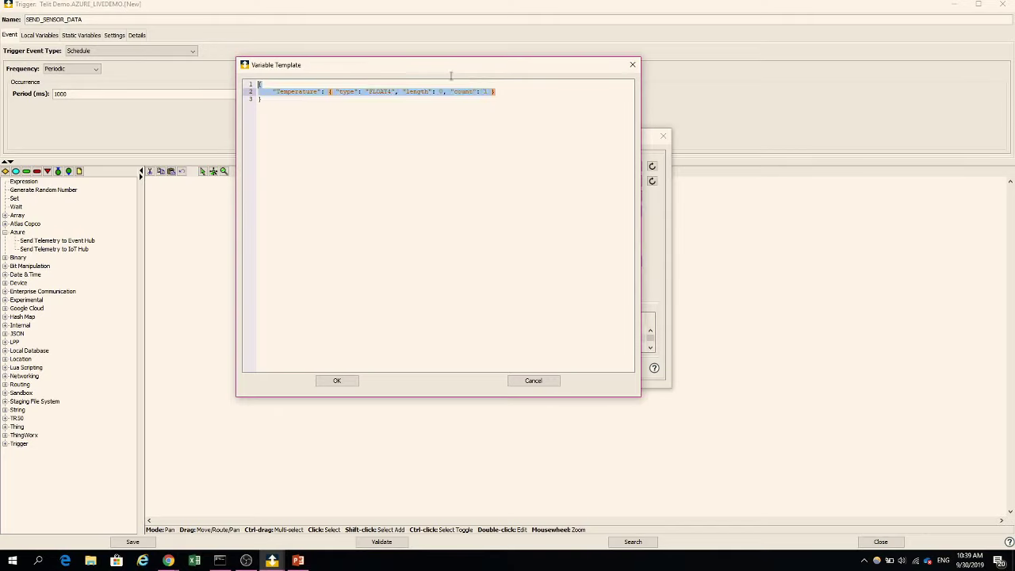
click(270, 92)
key(shift+End)
key(ctrl+c)
click(546, 94)
text(,)
key(Return)
key(ctrl+v)
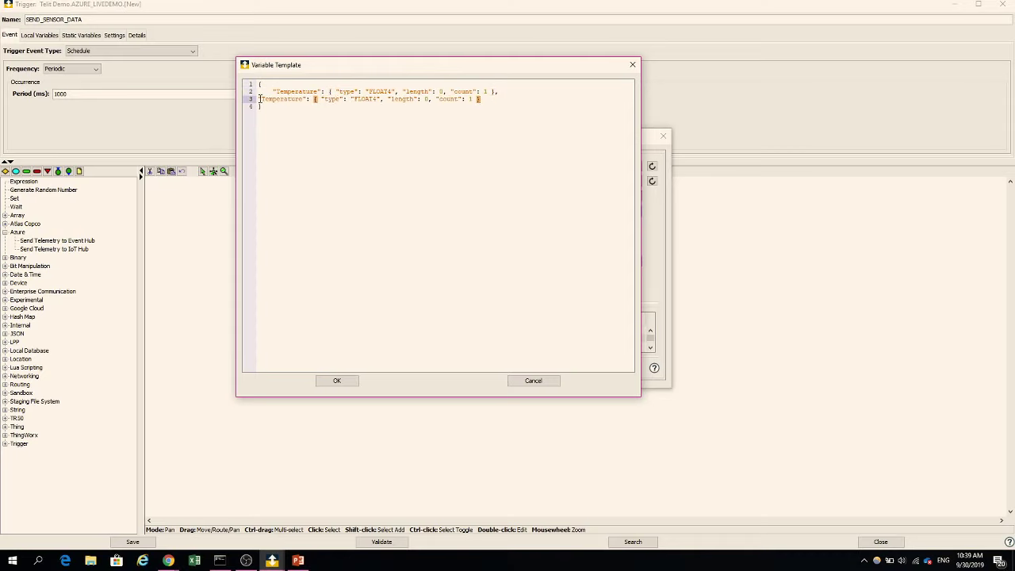
Rename the line 3 copy to Illumination and paste another Temperature entry as line 4
click(259, 99)
key(Tab)
double_click(289, 99)
text(Illuminatio)
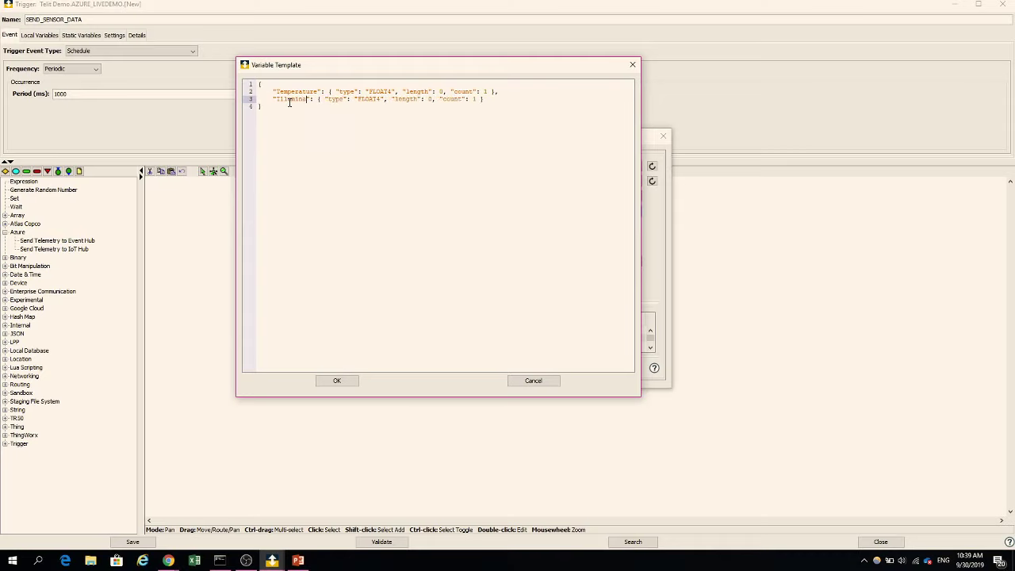
text(n)
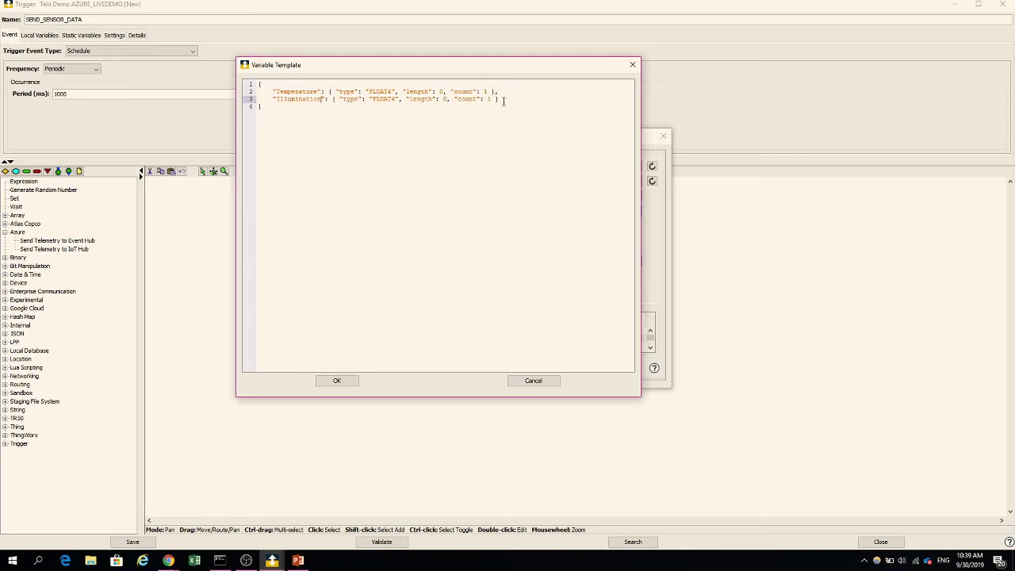
click(504, 100)
text(,)
key(Return)
key(ctrl+v)
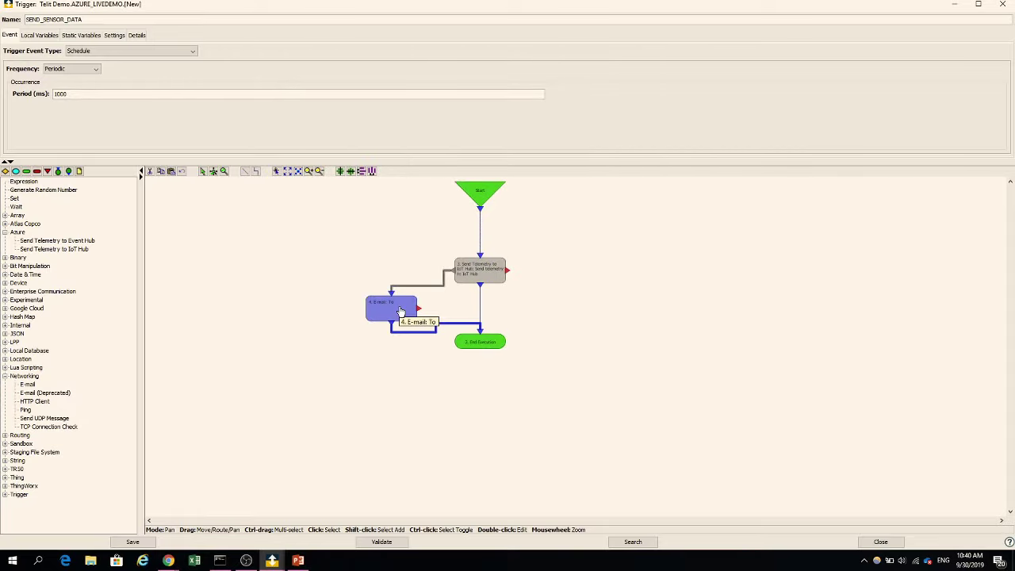
Delete the '4. E-mail: To' node and validate the Start → telemetry → End Execution flow
click(402, 312)
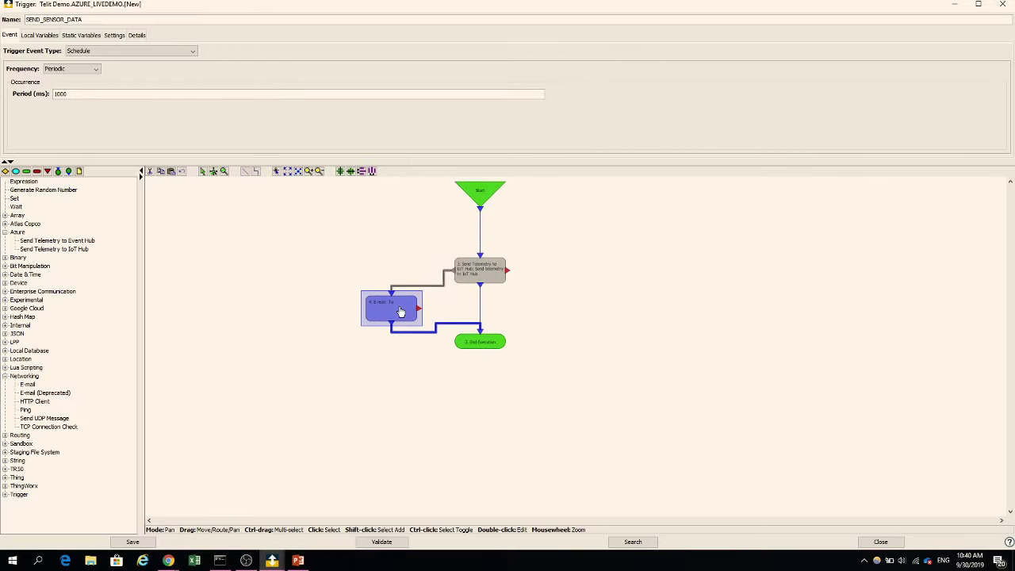
key(Delete)
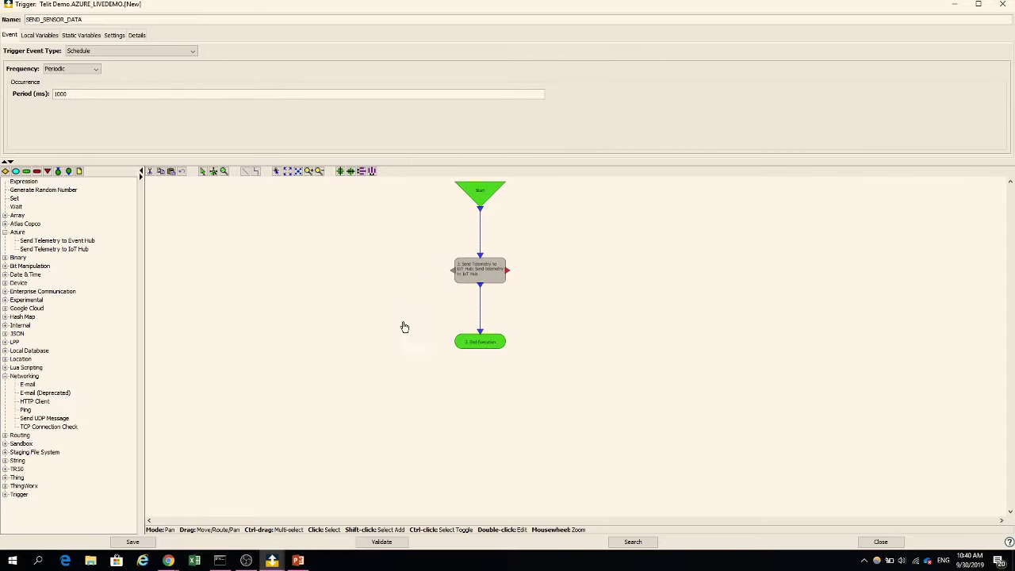
drag(455, 274, 491, 391)
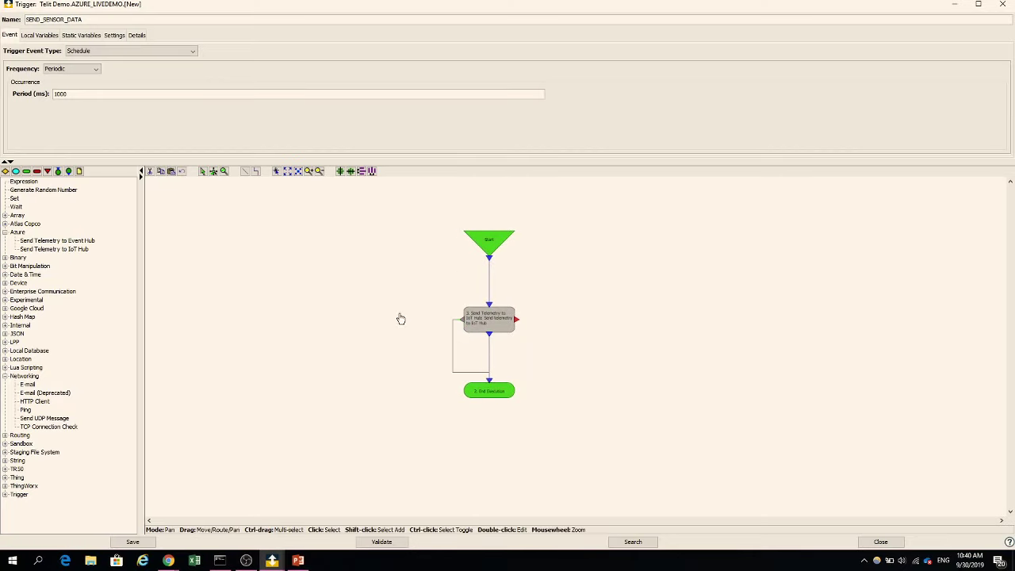
click(393, 544)
Save and start SEND_SENSOR_DATA, refreshing its statistics to 5 successes and 0 failures
click(132, 543)
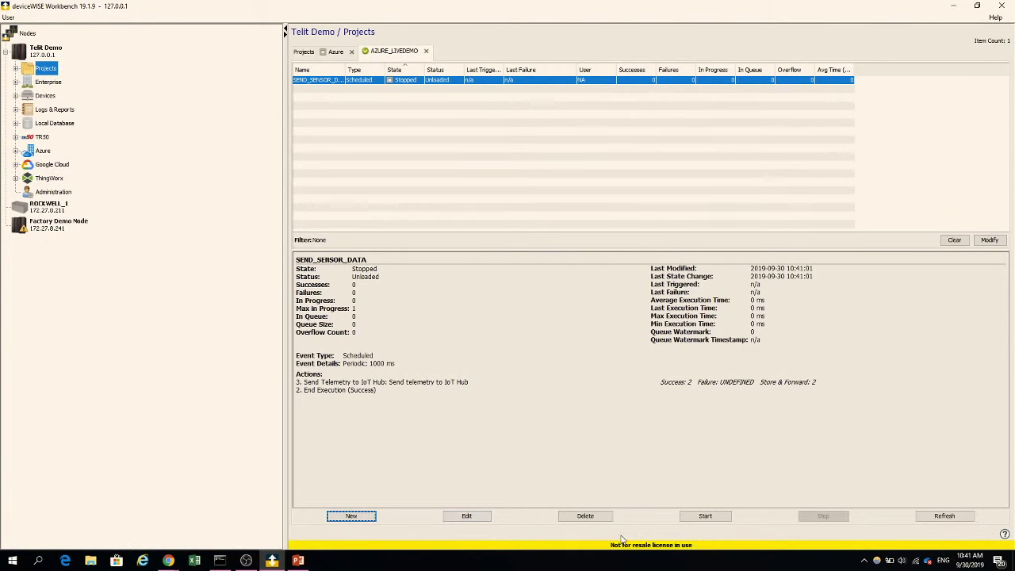
click(706, 516)
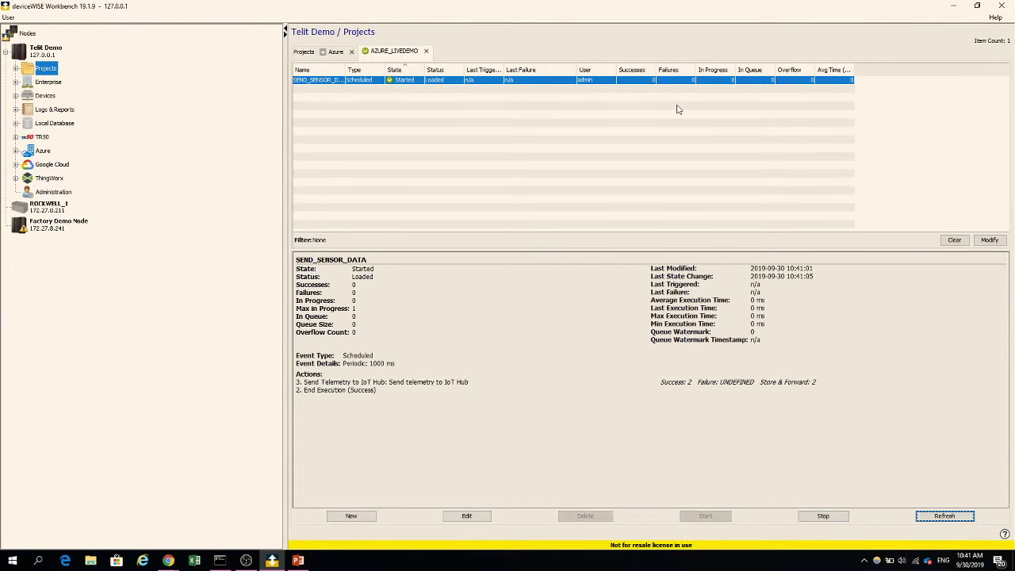
click(942, 517)
click(943, 519)
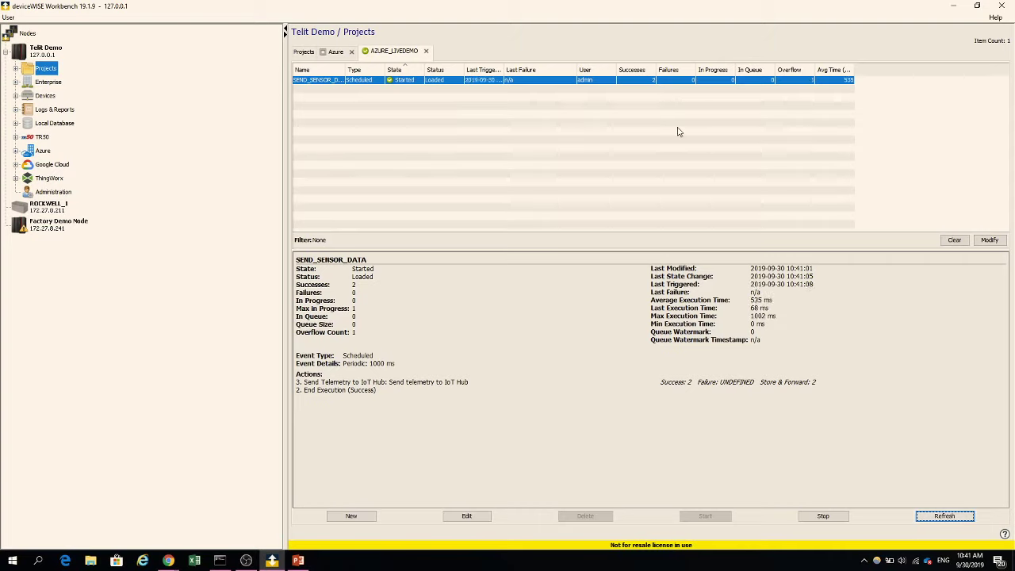
click(948, 520)
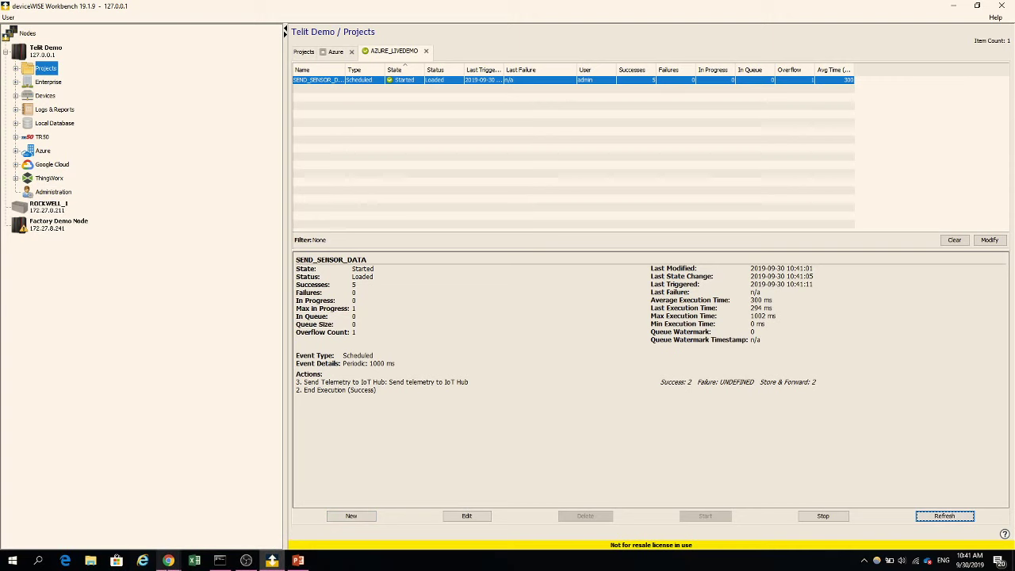
Switch to the Azure portal, open Cloud Shell, and dismiss the feedback survey
mouse_move(168, 565)
click(183, 517)
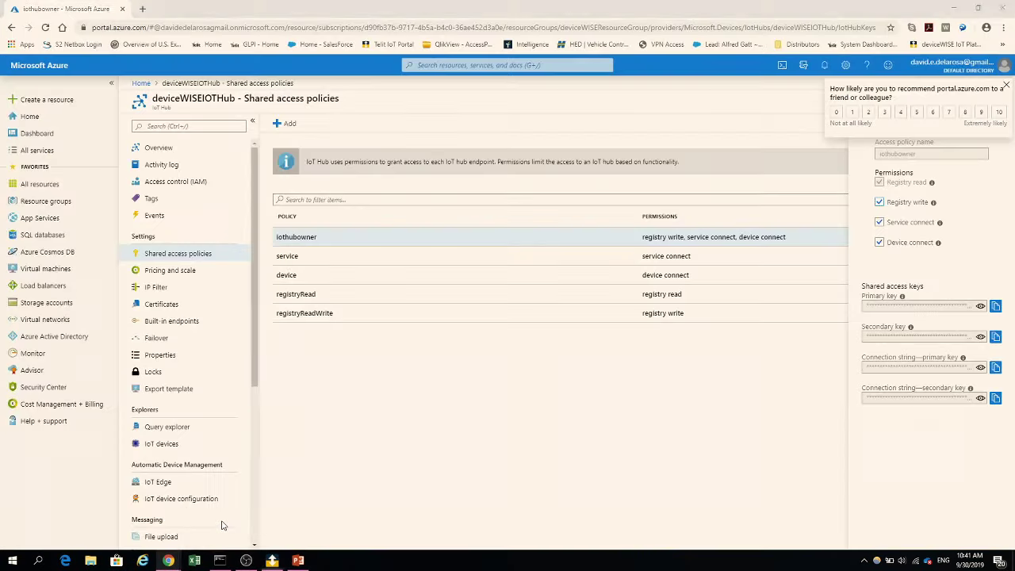
click(783, 67)
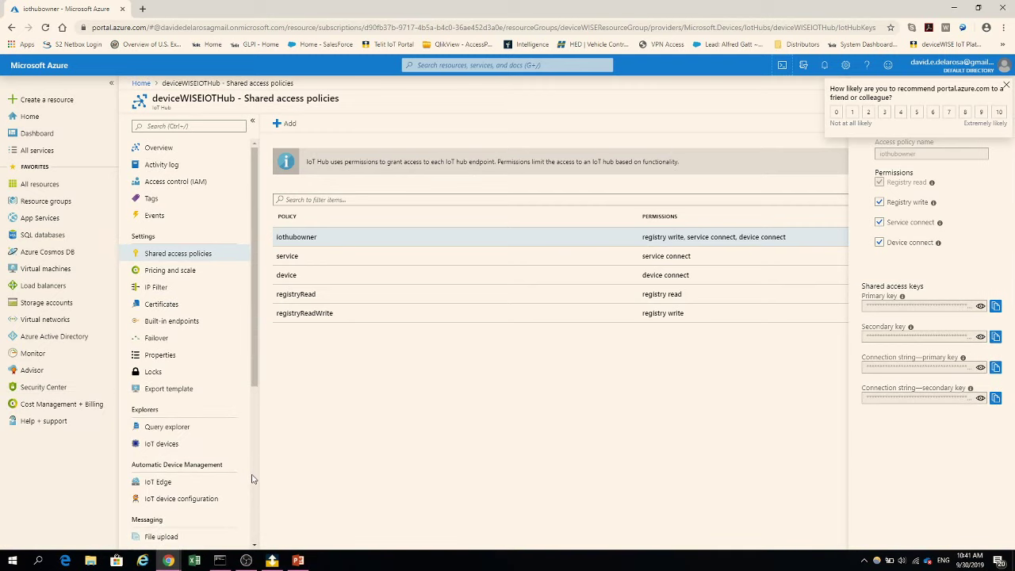
key(alt+Tab)
key(alt+Tab)
click(782, 68)
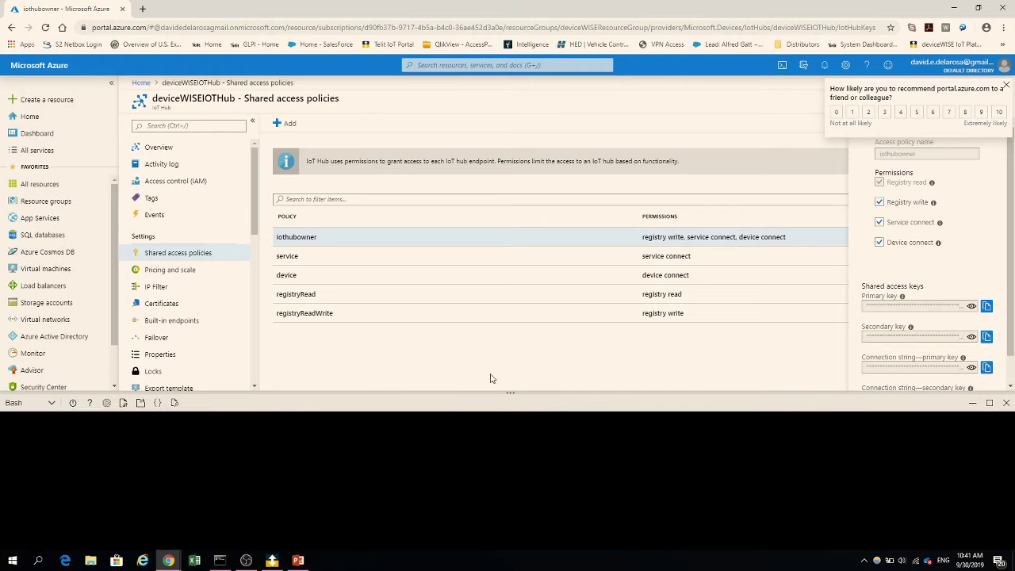
click(1006, 85)
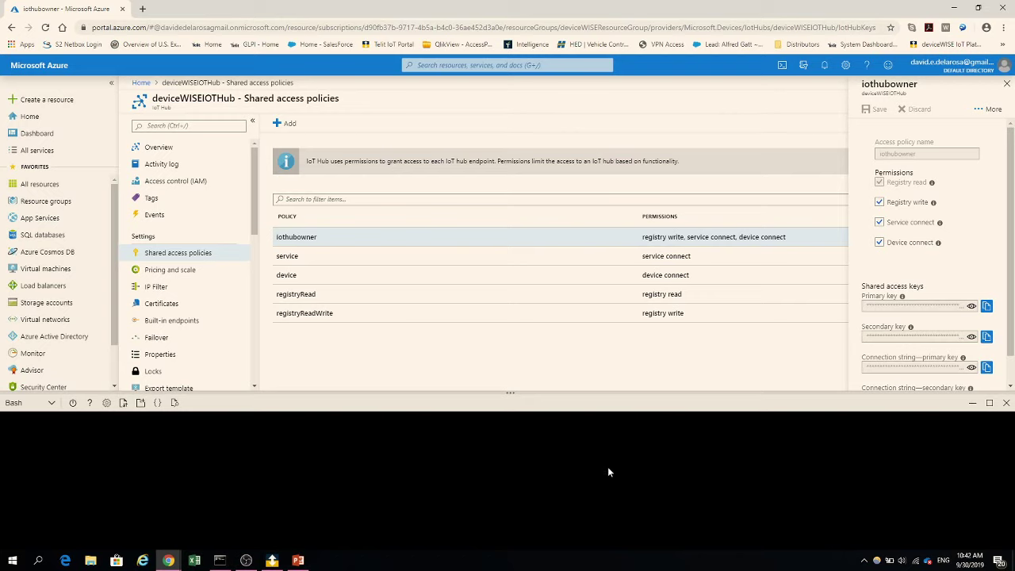
Reopen Cloud Shell and keep Bash as the shell environment
click(783, 66)
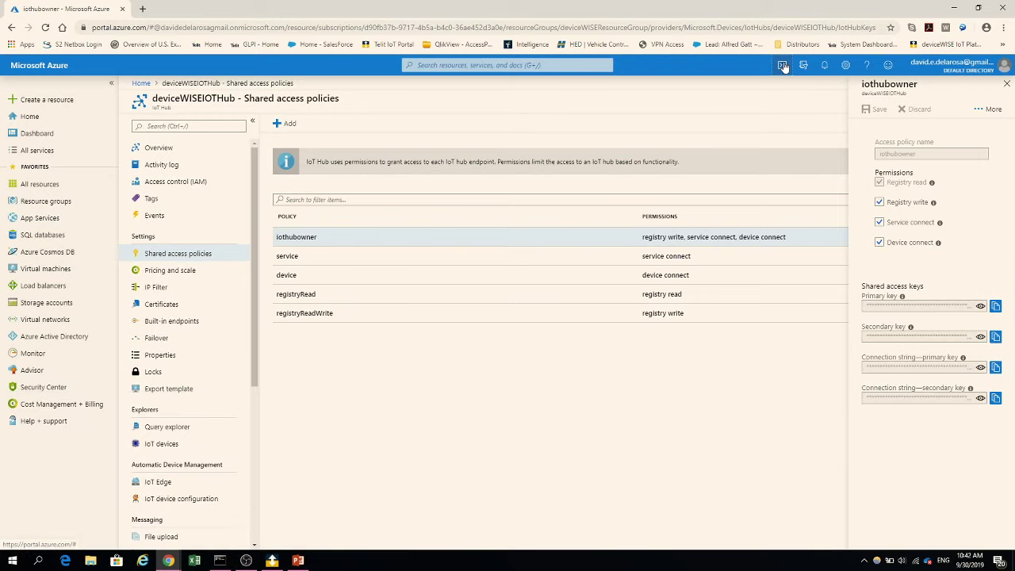
click(783, 66)
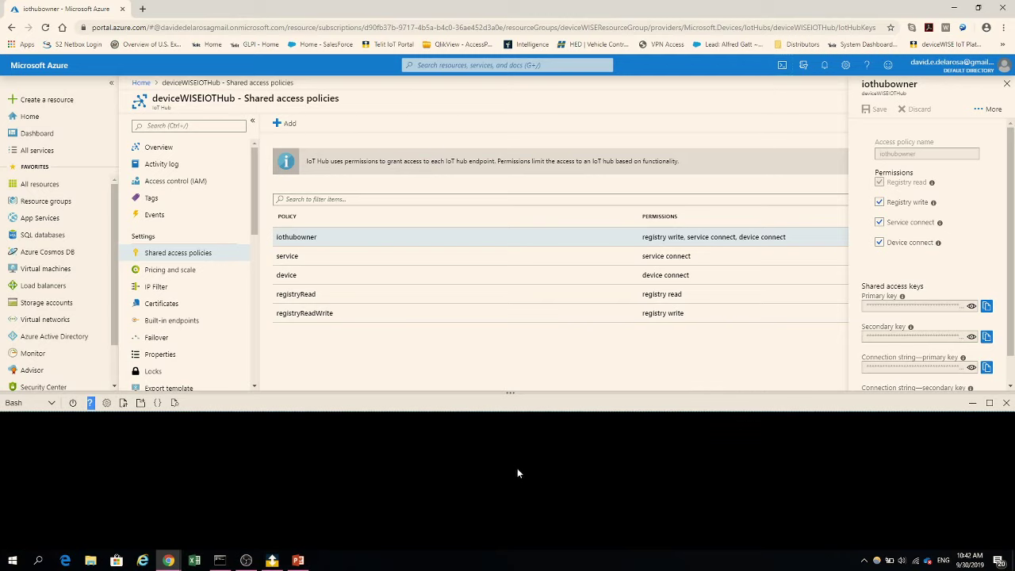
click(38, 403)
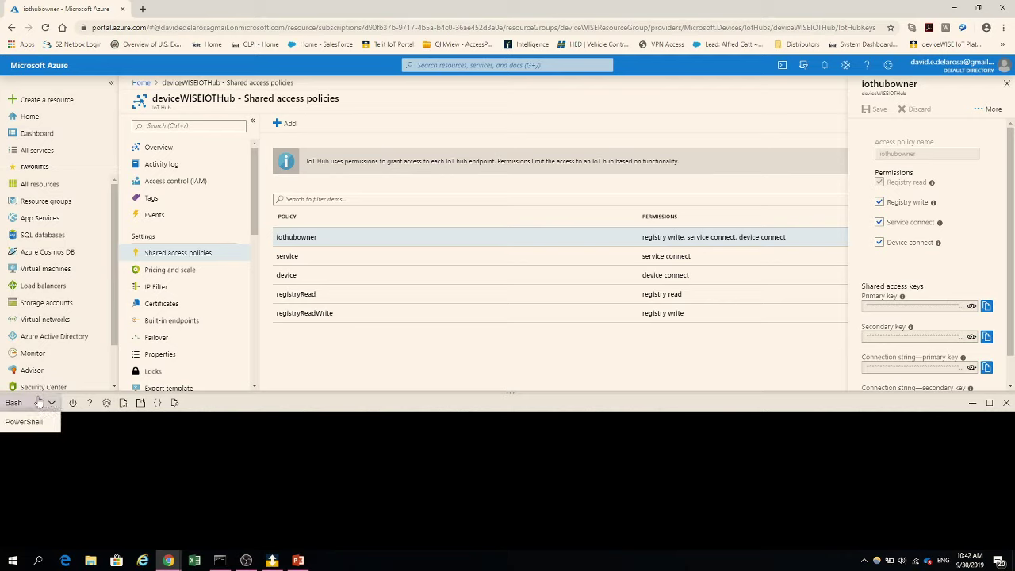
click(38, 403)
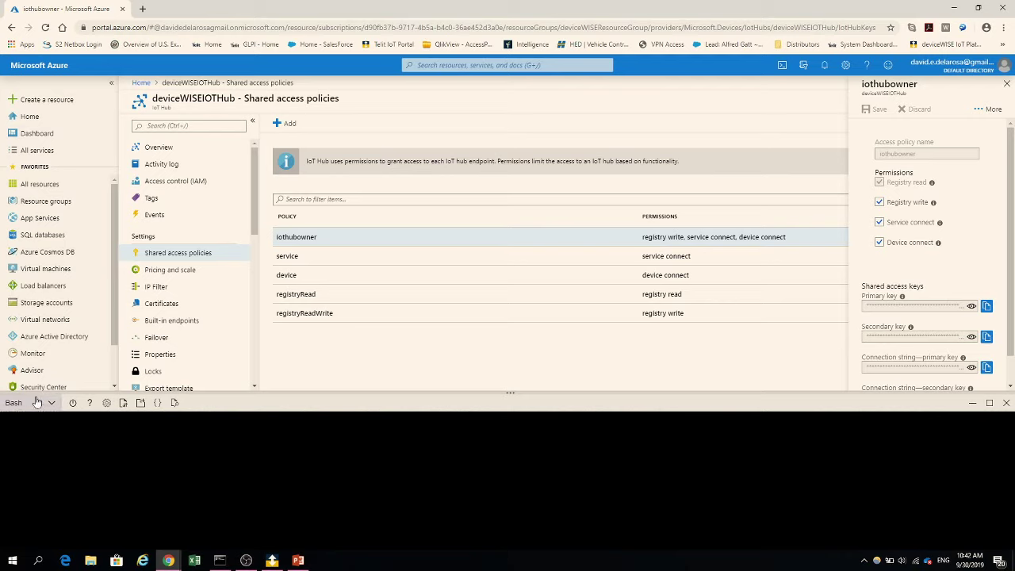
Confirm the Cloud Shell restart, then reopen it until the Bash prompt is ready
click(77, 403)
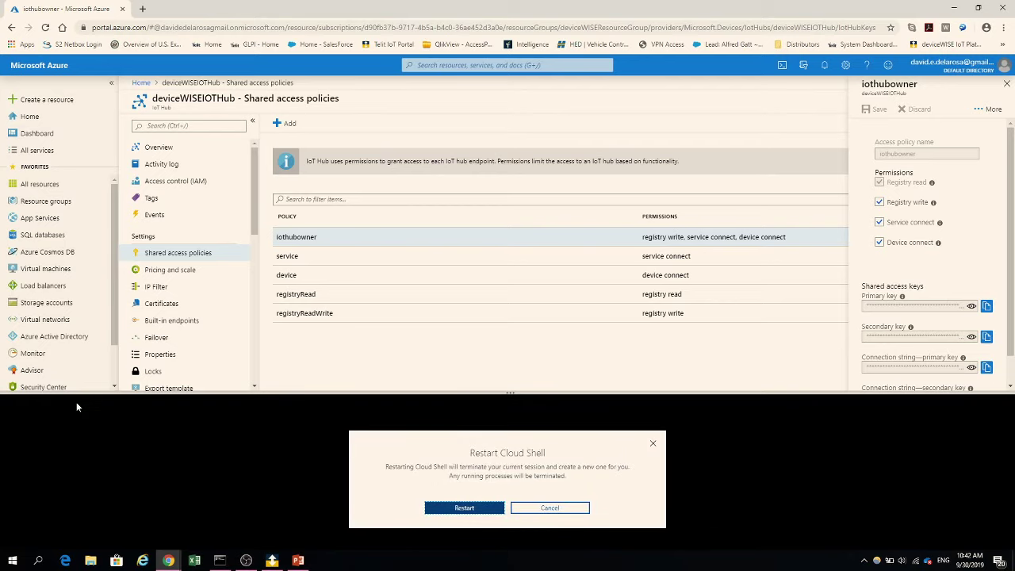
click(478, 508)
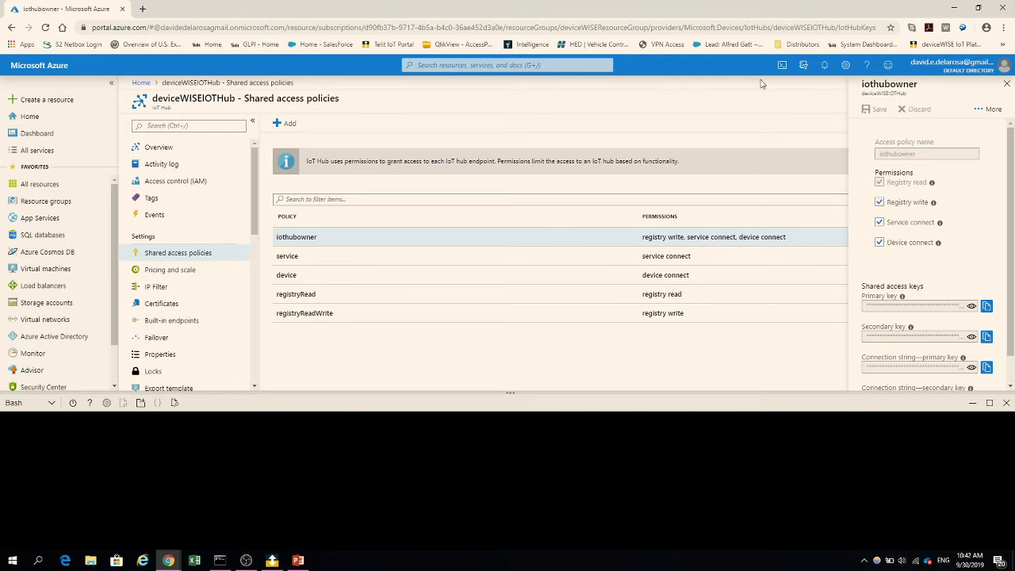
click(782, 66)
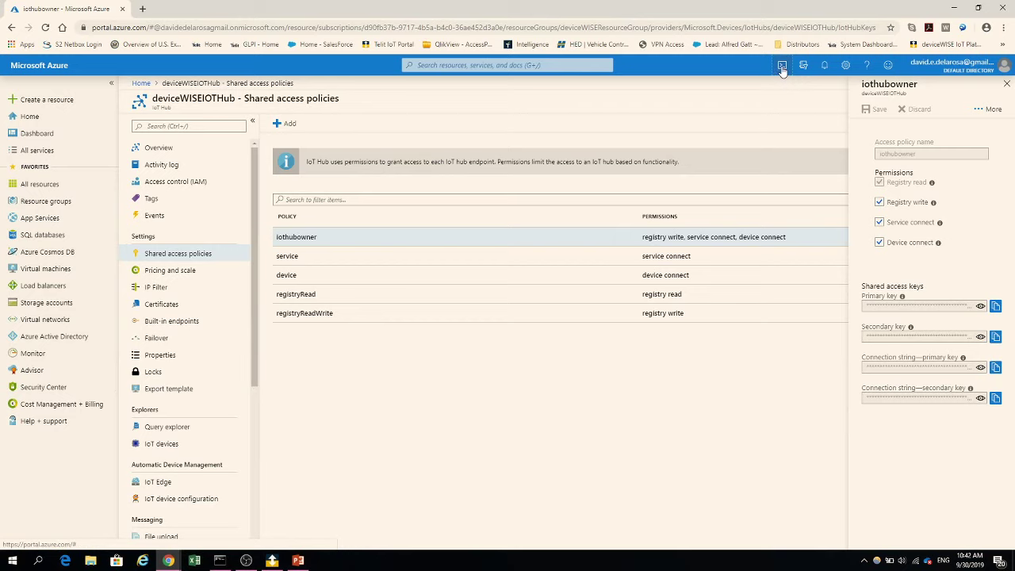
click(782, 66)
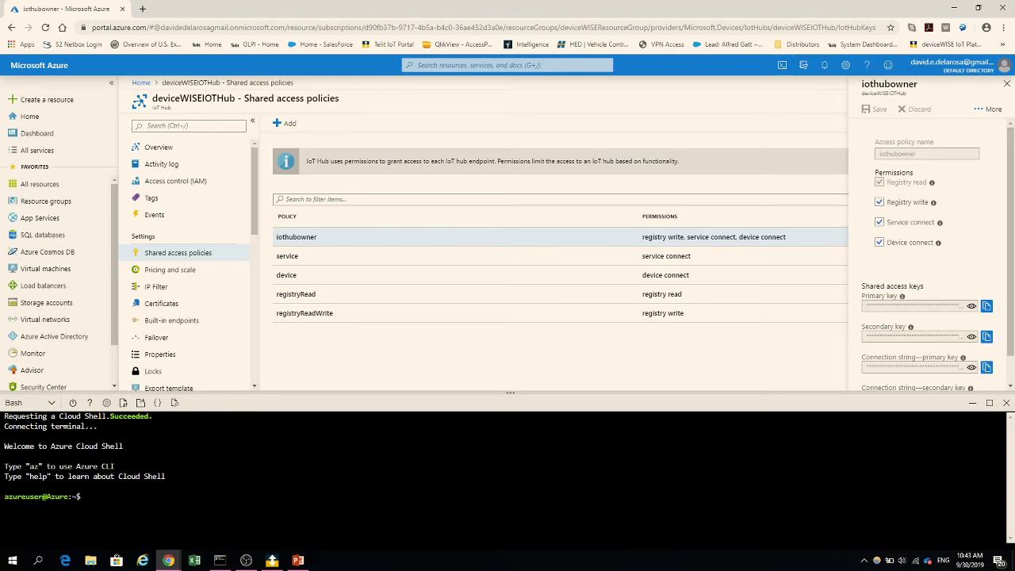
Run 'az iot hub monitor-events -n deviceWISEIOTHub' to stream demo_gateway telemetry
text(az iot hub monitor-events -n deviceWISEIOTHub)
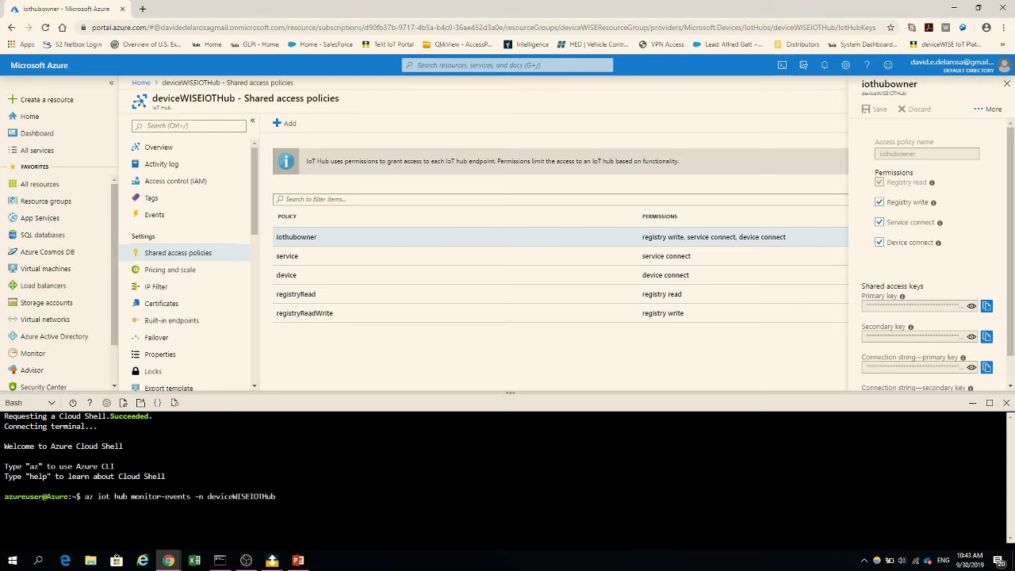
key(Return)
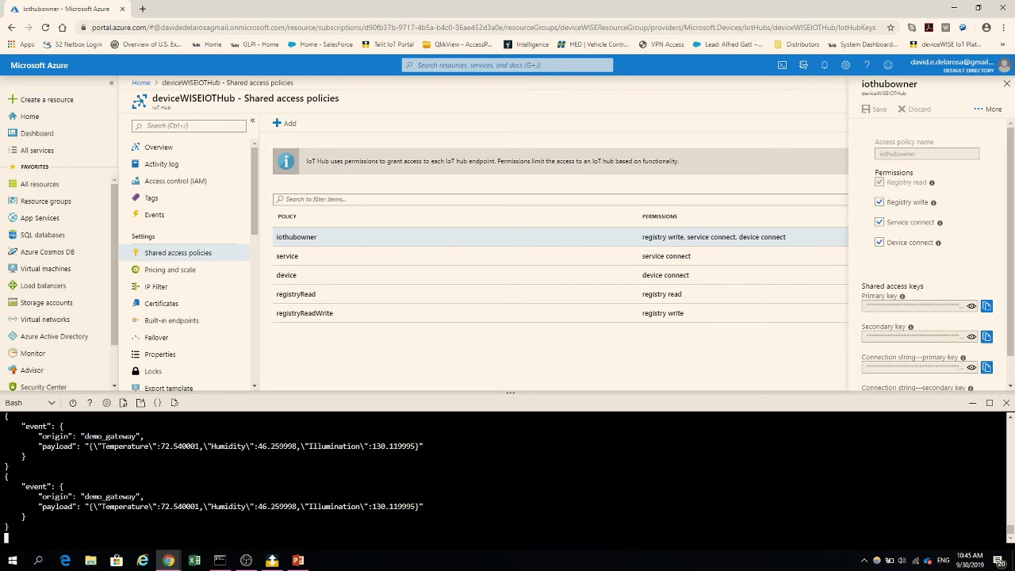
Return to PowerPoint and advance to slide 26, 'Get your free deviceWISE Trial Today!'
click(300, 561)
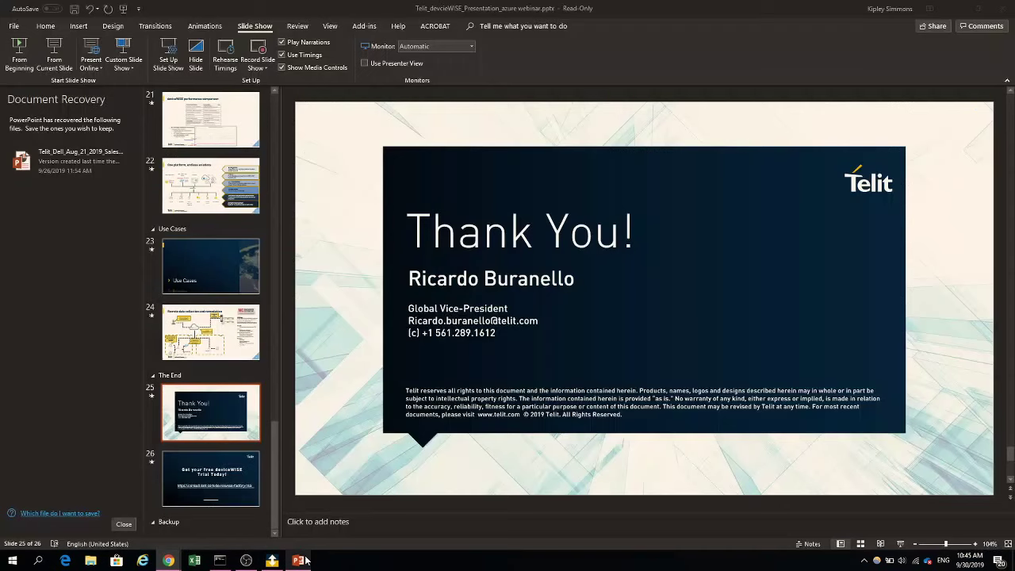
key(Page_Down)
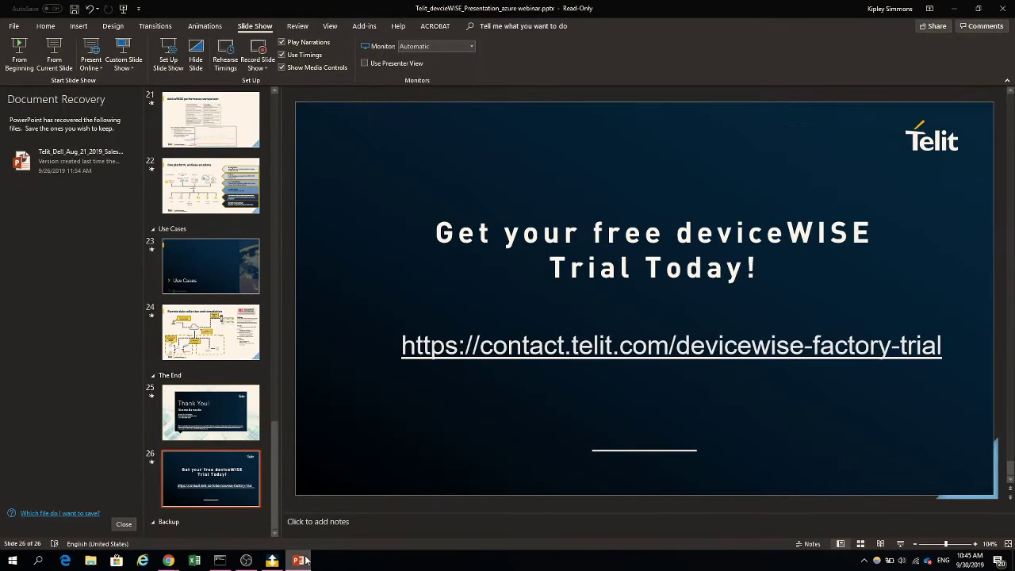